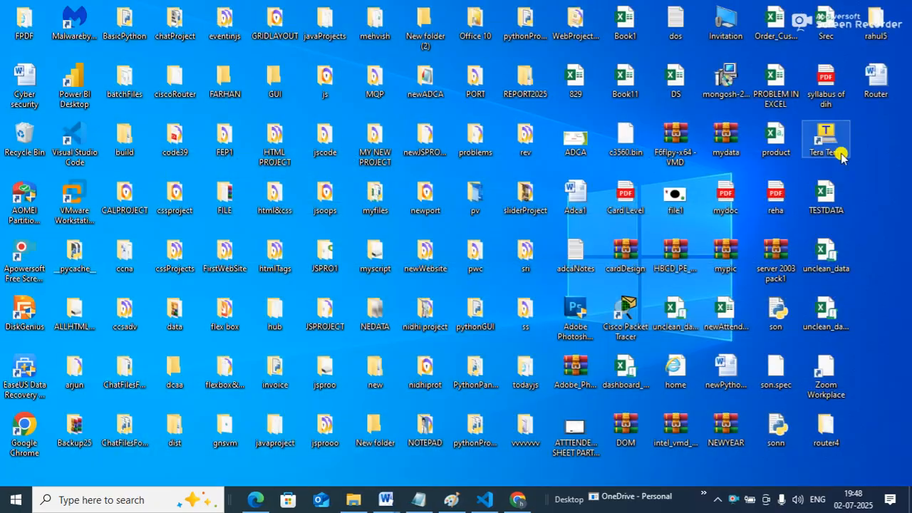
left_click(517, 502)
left_click(517, 503)
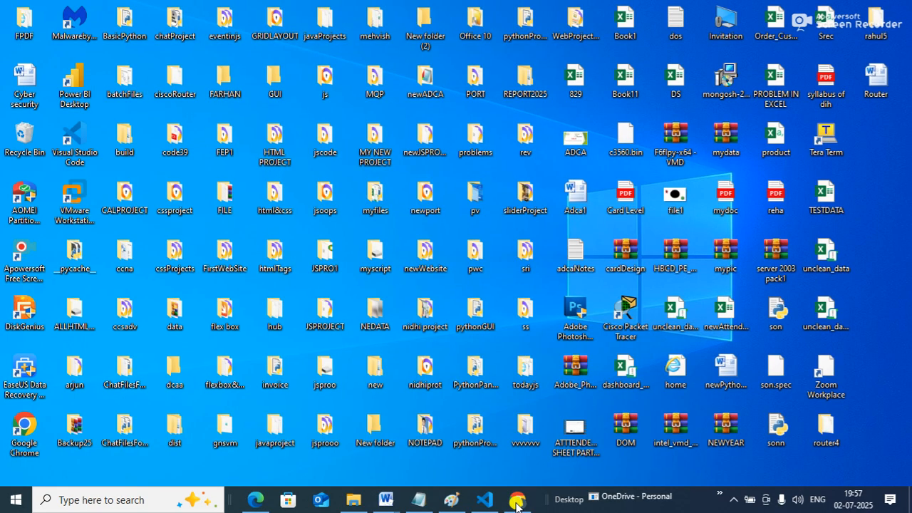
Search for WhatsApp, open it and close it again
key("super")
type("what")
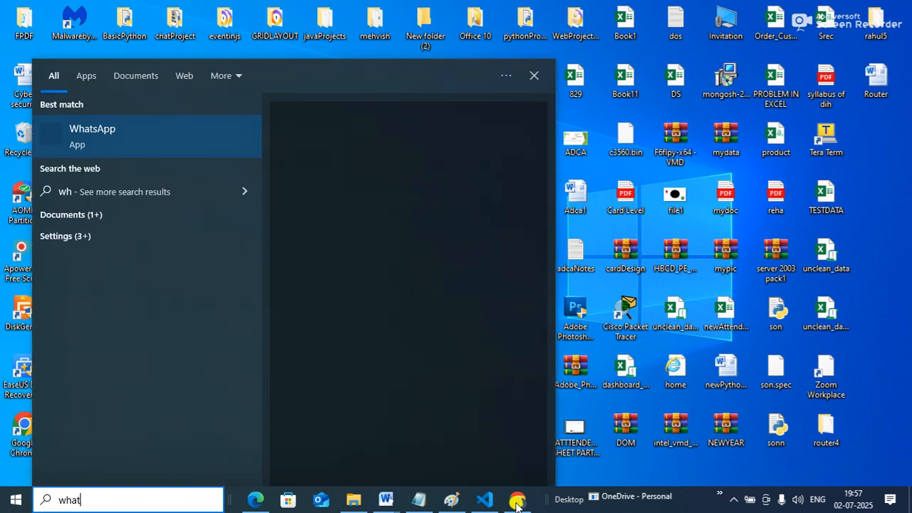
left_click(145, 149)
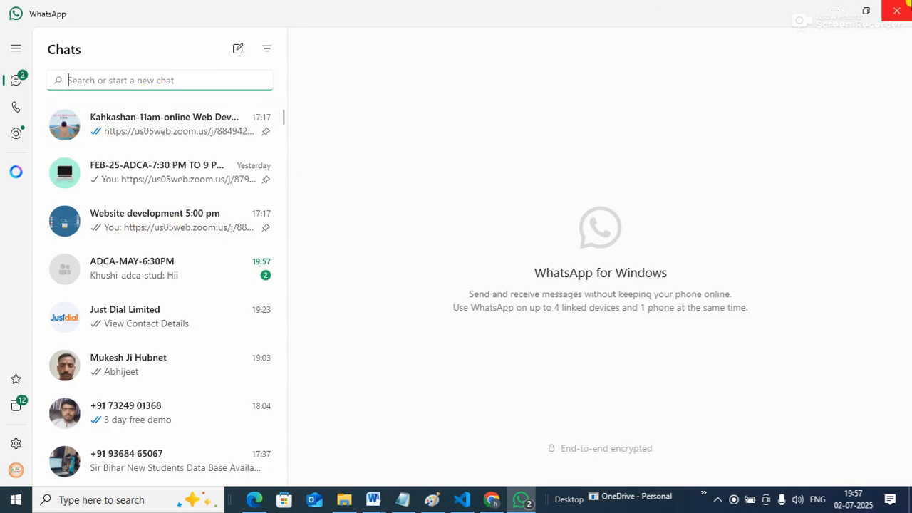
left_click(901, 5)
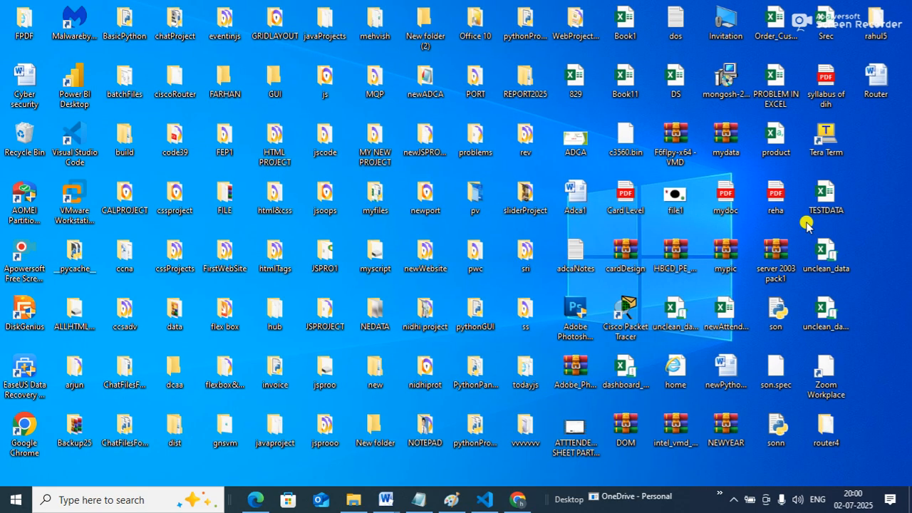
Launch Microsoft Access with the msaccess run command and start a blank database
key("super+r")
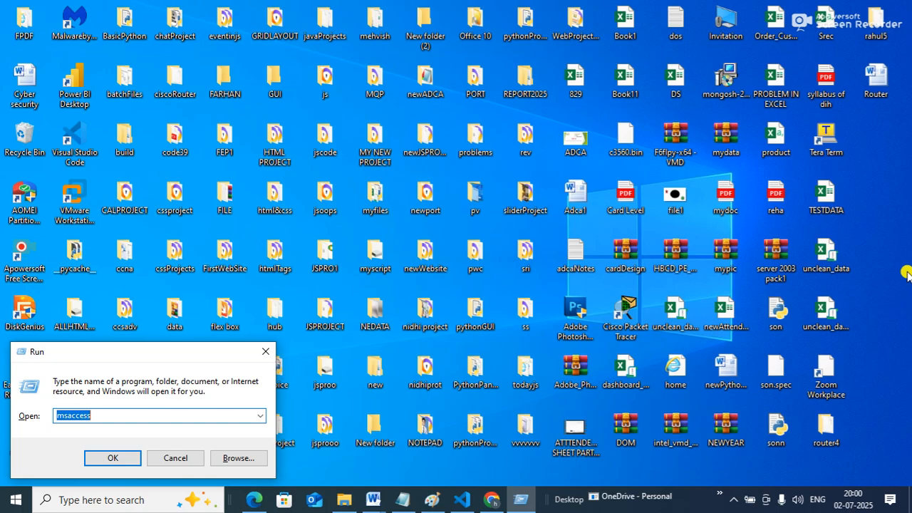
key("Return")
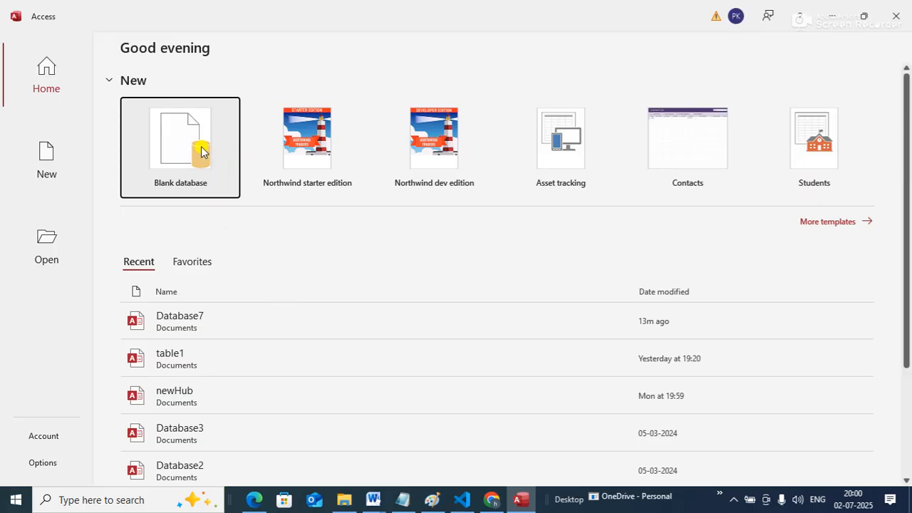
left_click(200, 151)
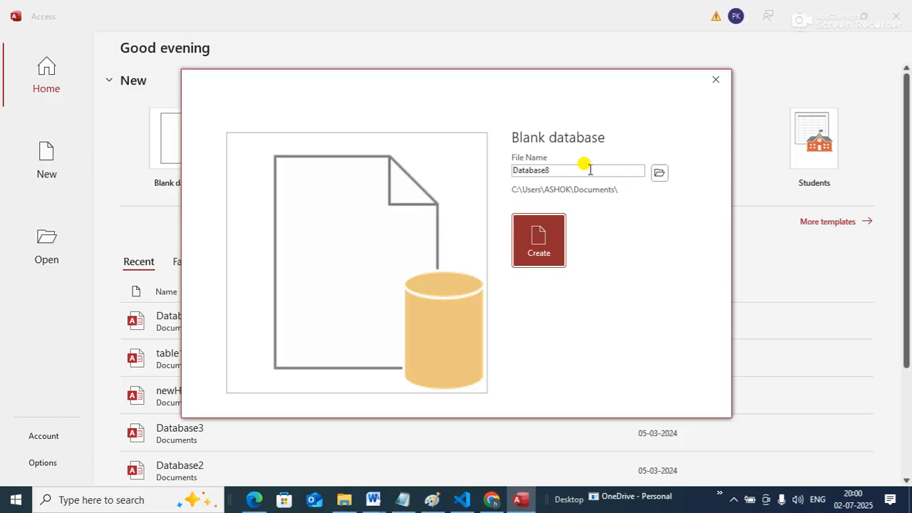
Try to create the blank database with the file name mydb, declining to replace the existing file
left_click_drag(512, 168, 563, 178)
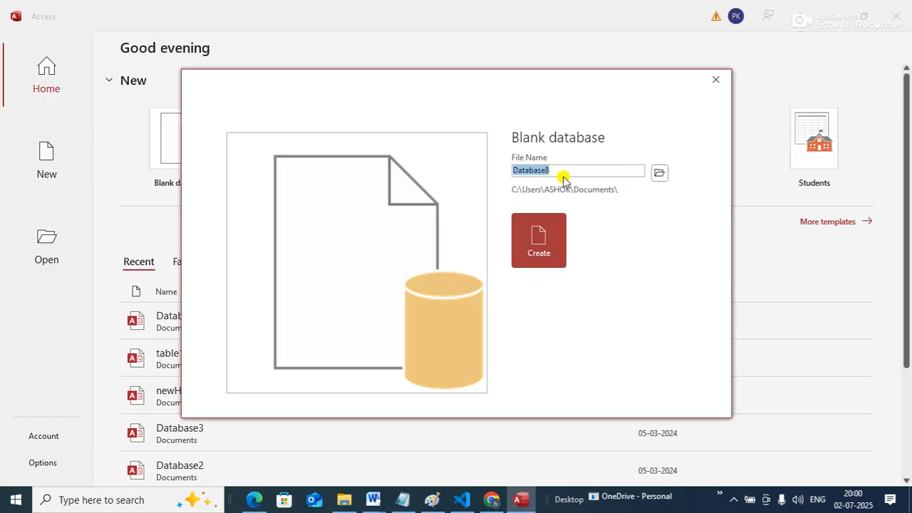
type("my")
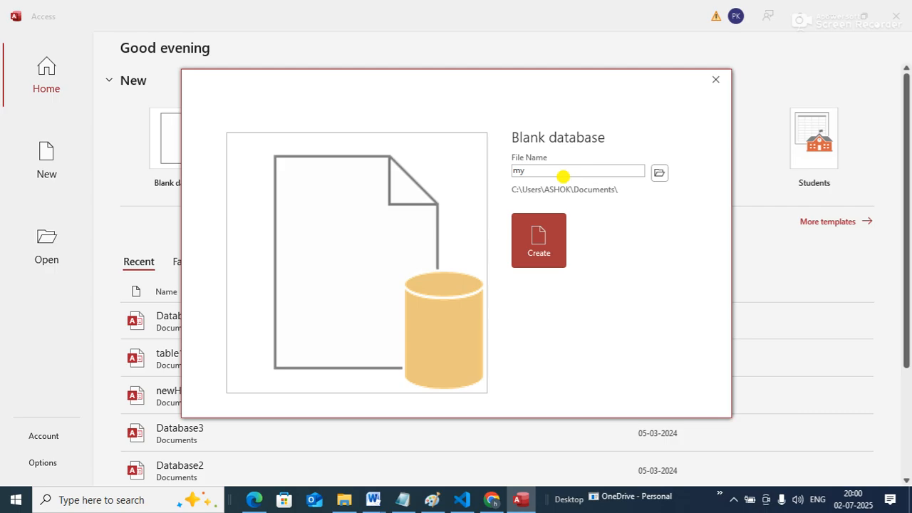
type("db")
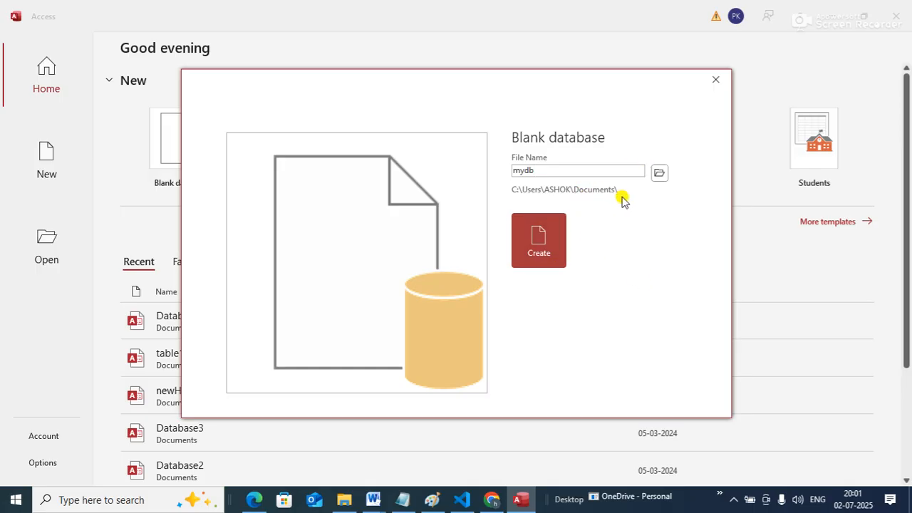
left_click(546, 239)
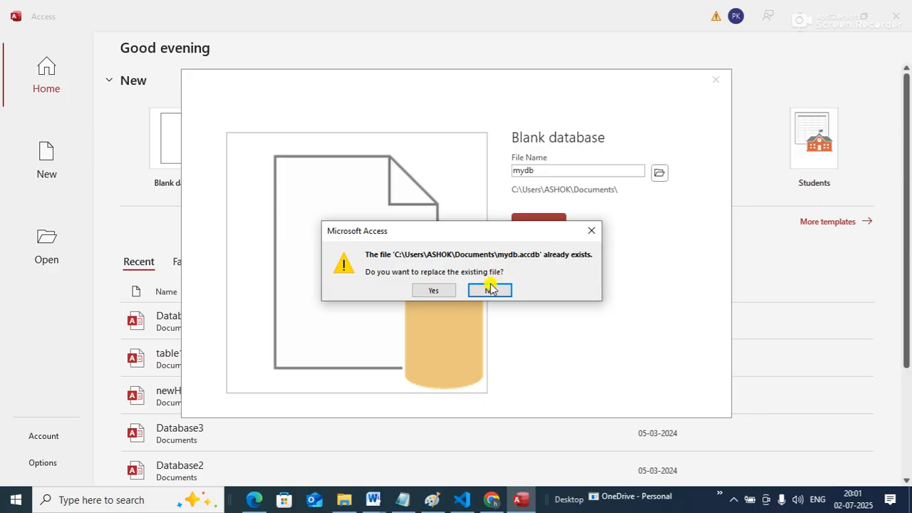
left_click(493, 289)
Try to create the blank database with the file name myNewDB, declining to replace the existing file
left_click(543, 170)
left_click(539, 169)
key("Left")
key("Left")
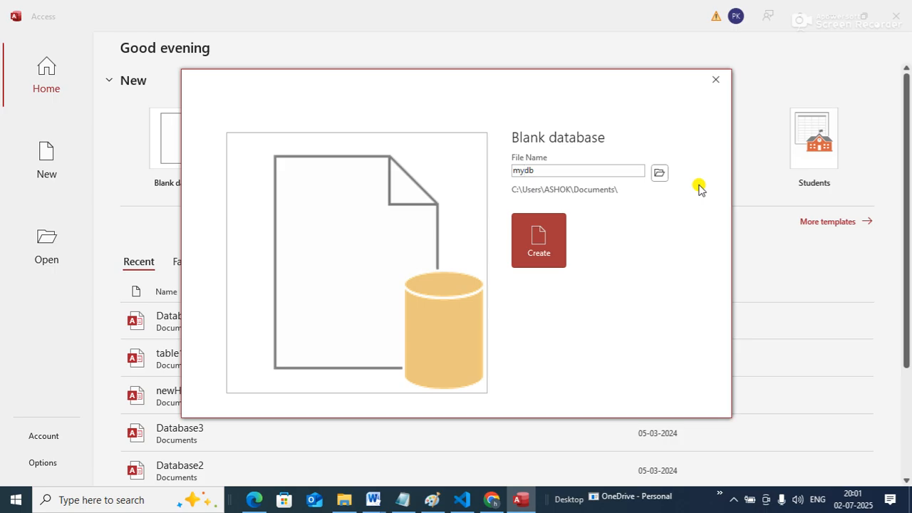
type("new")
key("BackSpace")
key("BackSpace")
key("BackSpace")
type("New")
key("End")
key("BackSpace")
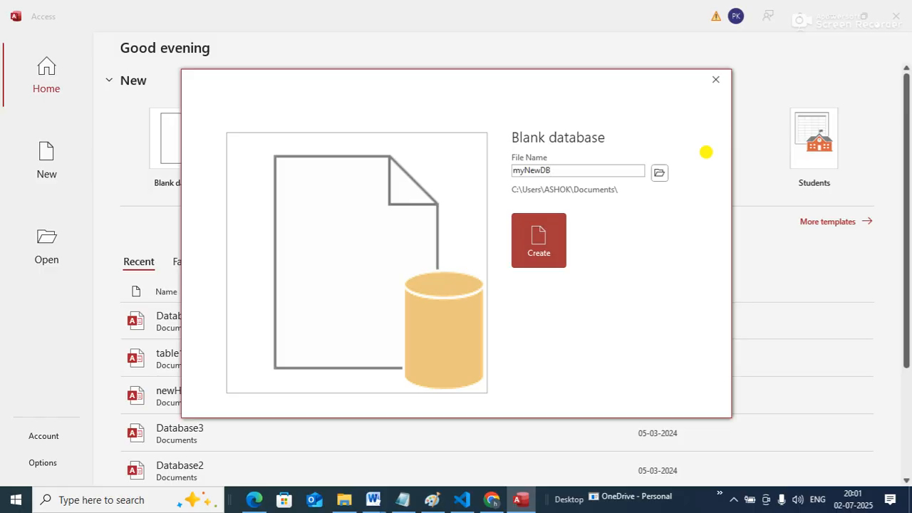
left_click(539, 246)
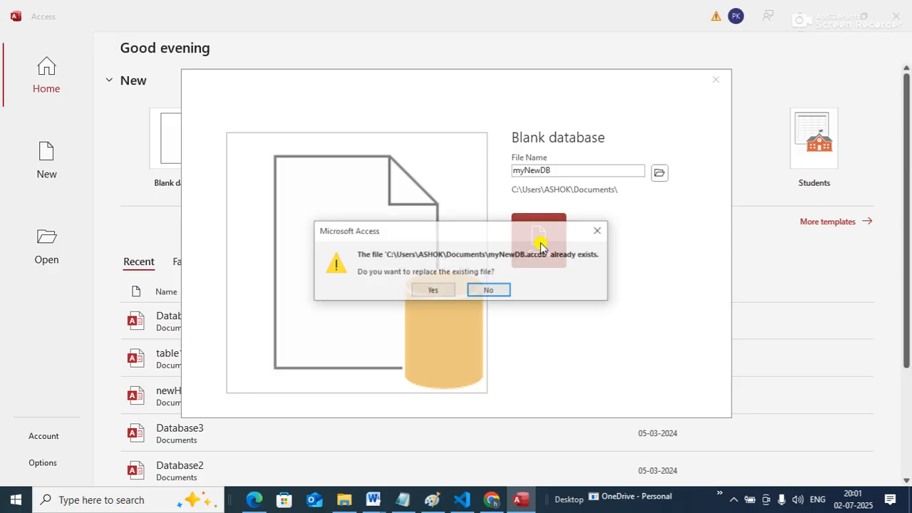
left_click(493, 290)
Try to create the blank database with the file name HubnetDB, declining to replace the existing file
left_click_drag(513, 170, 611, 171)
type("HUBNET")
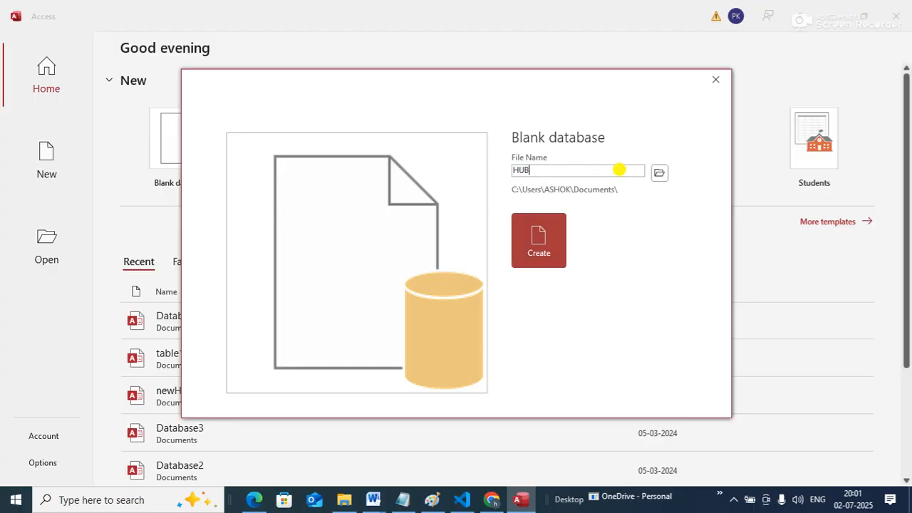
key("BackSpace")
key("BackSpace")
key("BackSpace")
key("BackSpace")
key("BackSpace")
type("ubnetDB")
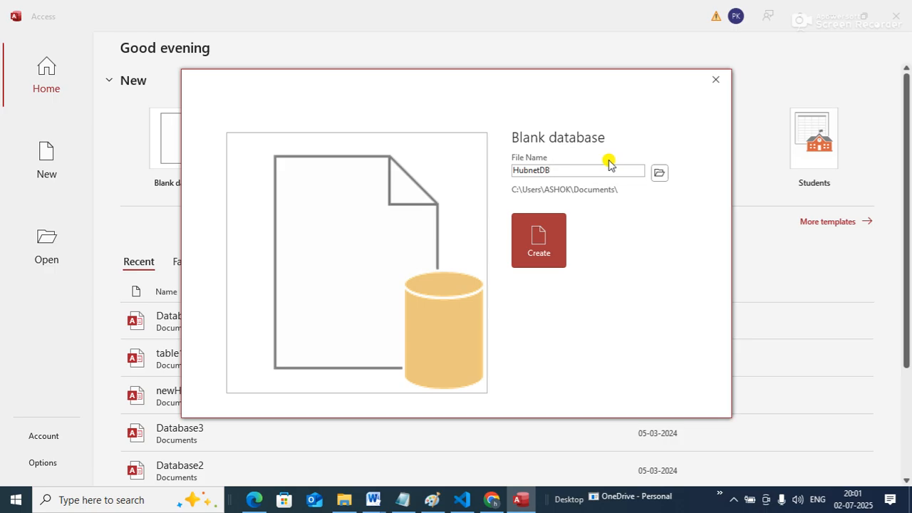
left_click(541, 243)
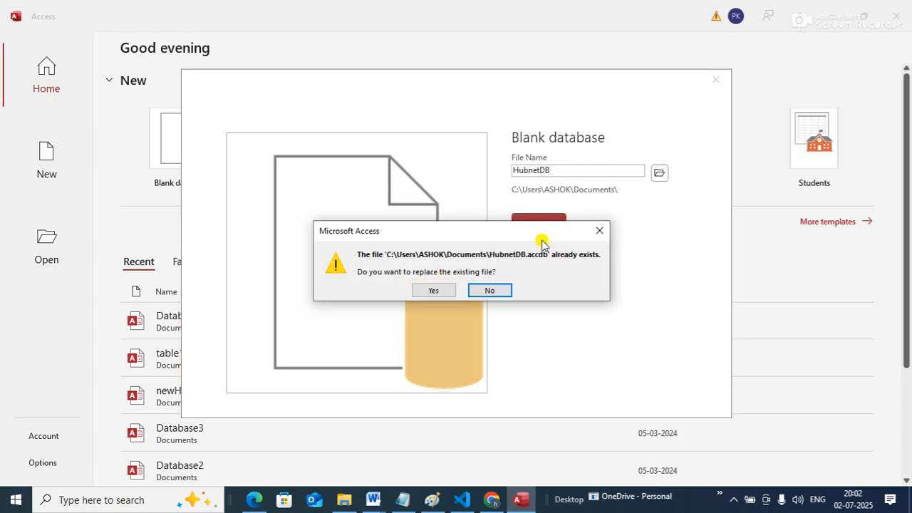
left_click(498, 290)
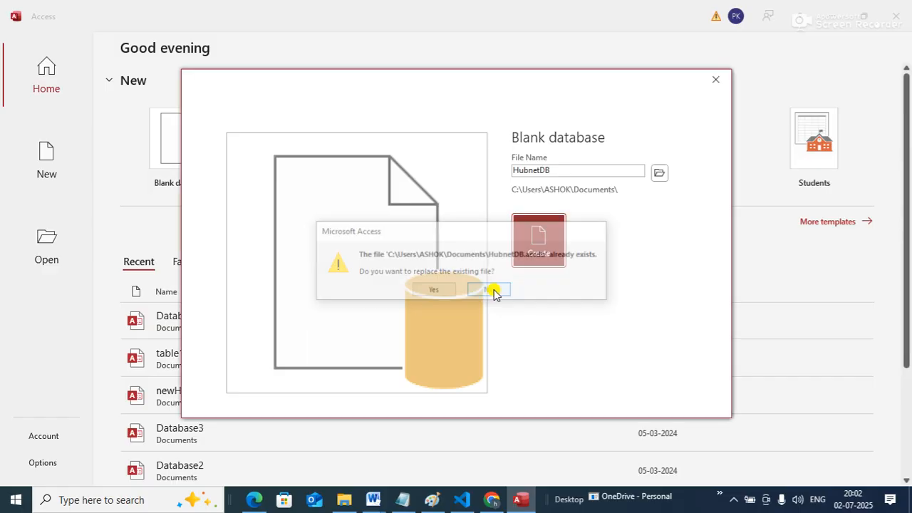
Create the blank database with the file name DataLine and close its default table
left_click(559, 170)
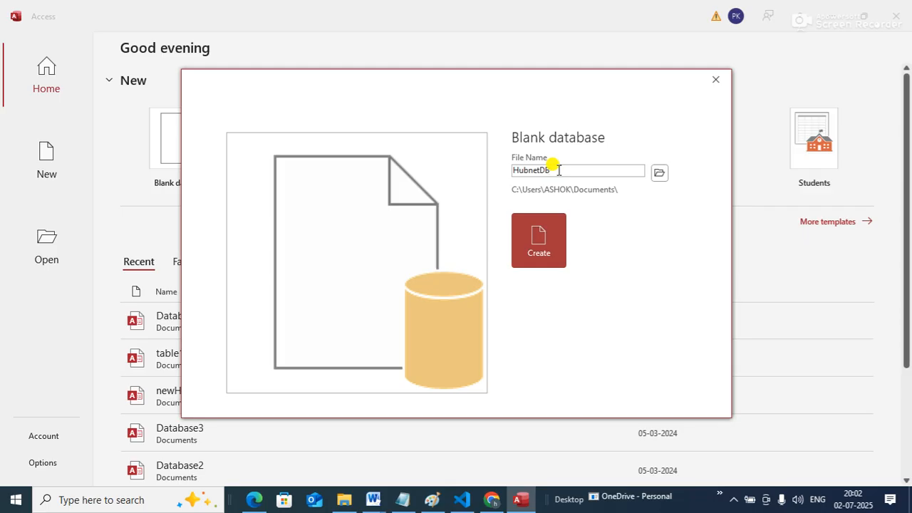
key("BackSpace")
key("BackSpace")
key("BackSpace")
key("BackSpace")
key("BackSpace")
key("BackSpace")
key("BackSpace")
key("BackSpace")
type("da")
key("BackSpace")
key("BackSpace")
type("DataLine")
left_click(548, 253)
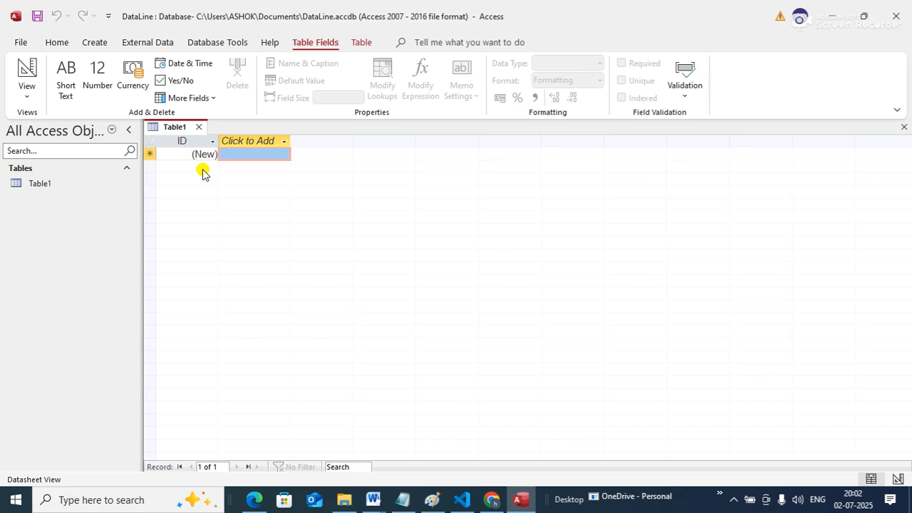
left_click(198, 127)
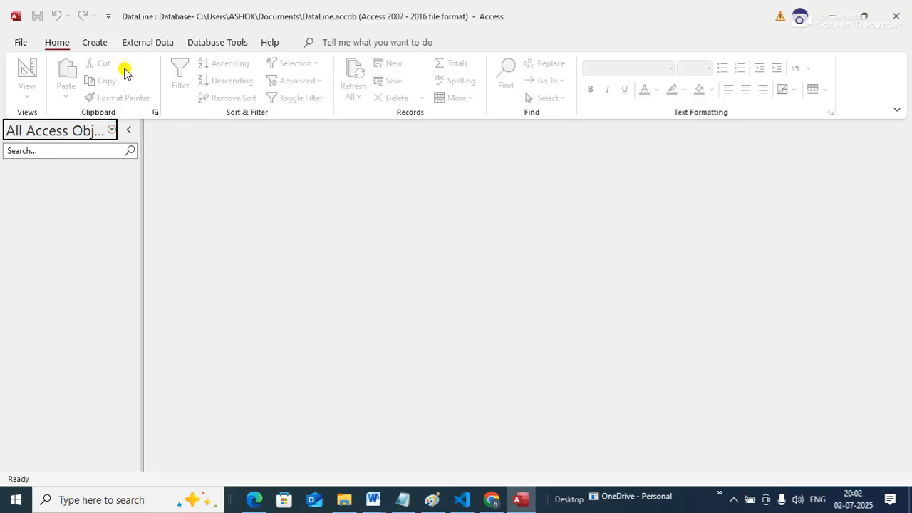
left_click(95, 40)
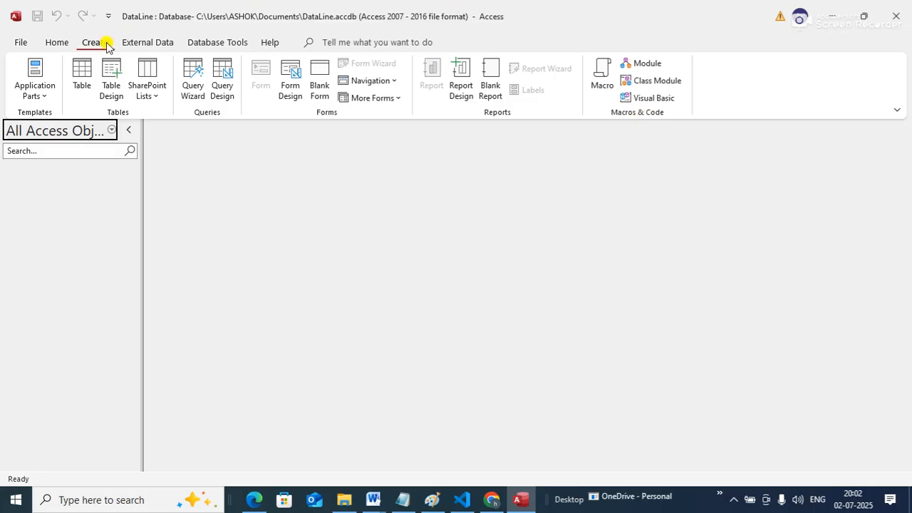
left_click(67, 42)
left_click(93, 42)
left_click(135, 49)
left_click(202, 51)
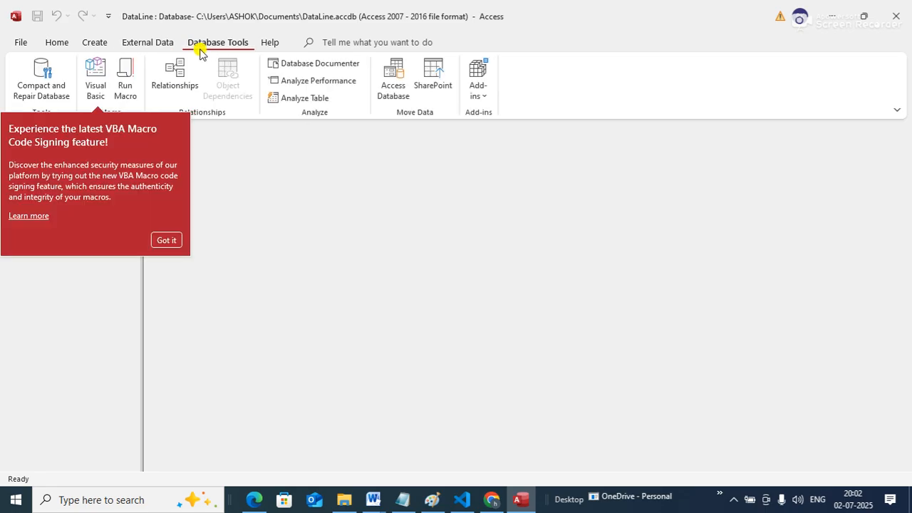
left_click(269, 41)
Create a new blank table in Datasheet view and close it without saving
left_click(90, 44)
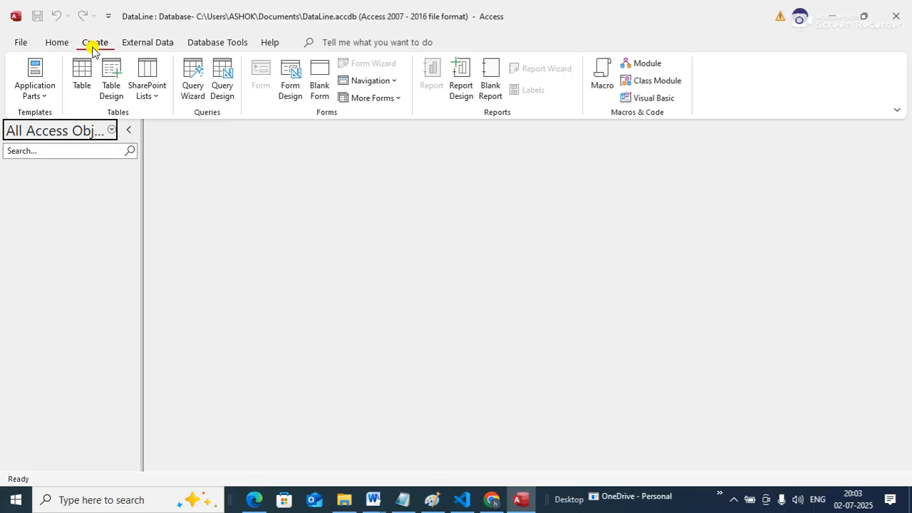
left_click(83, 87)
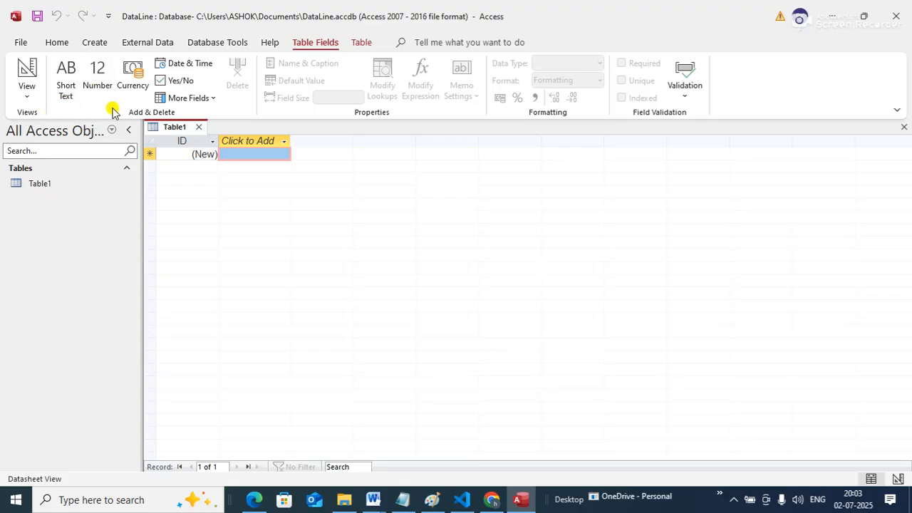
left_click(199, 127)
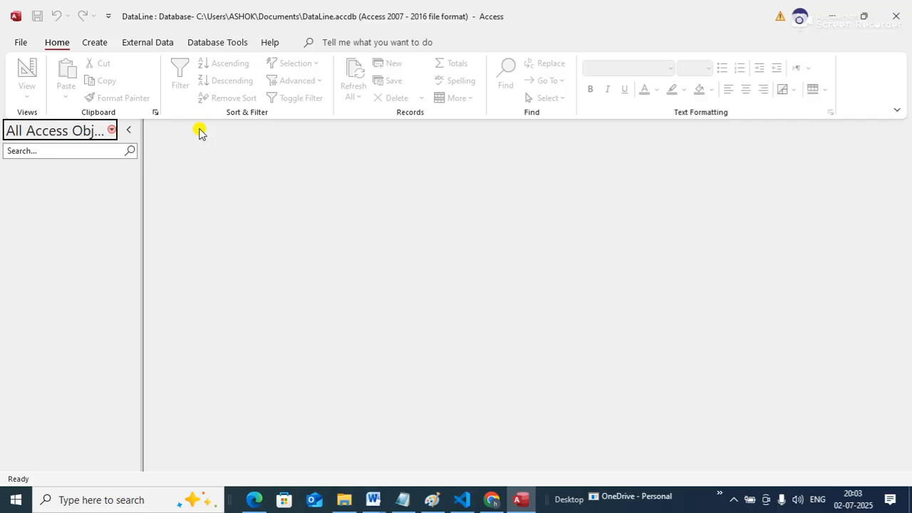
Create a new table in Design view and enter product as its first field name
left_click(93, 42)
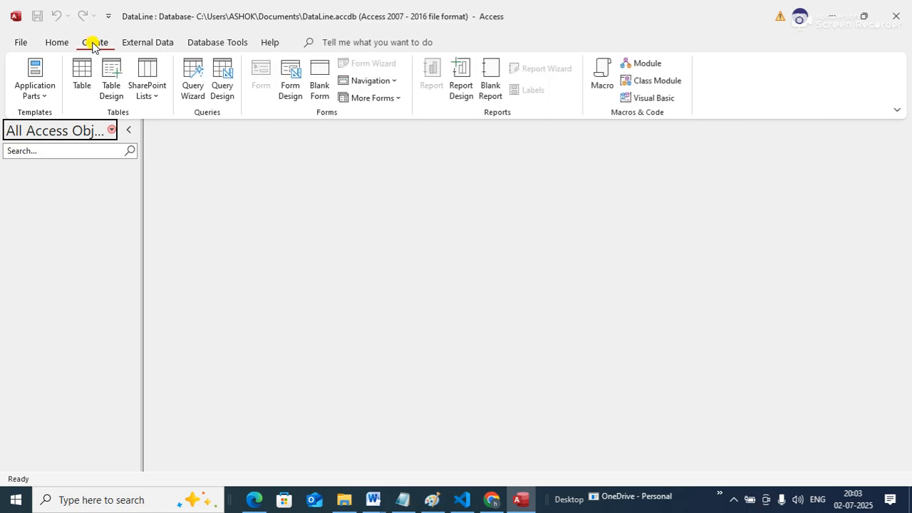
left_click(112, 90)
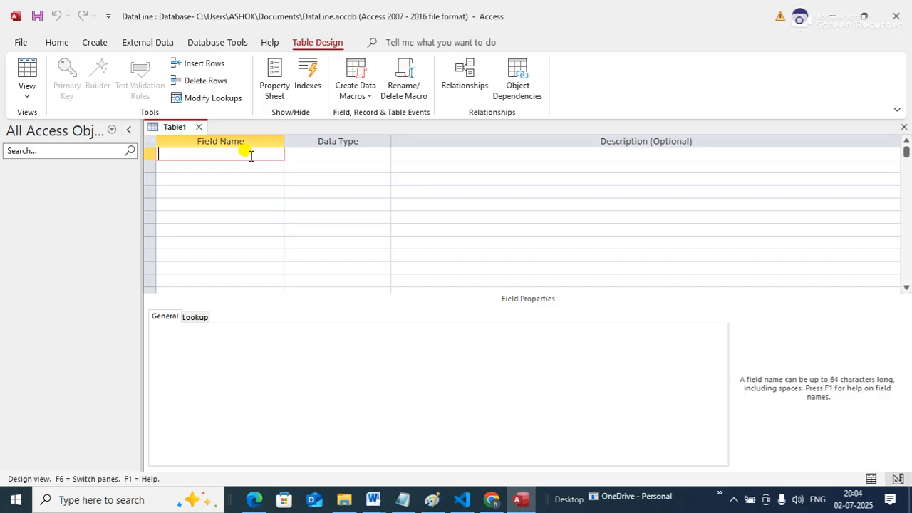
type("product")
key("Tab")
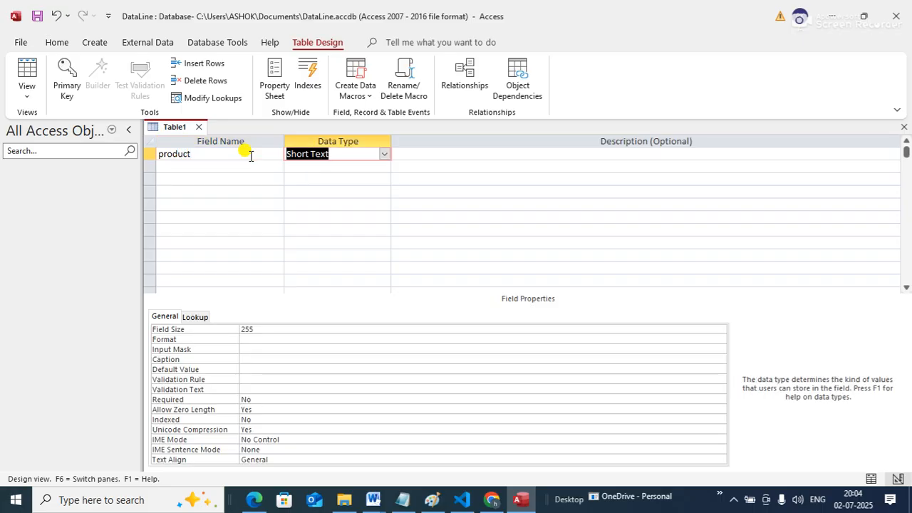
Rename the first field as Product and set its data type to Short Text
left_click(226, 155)
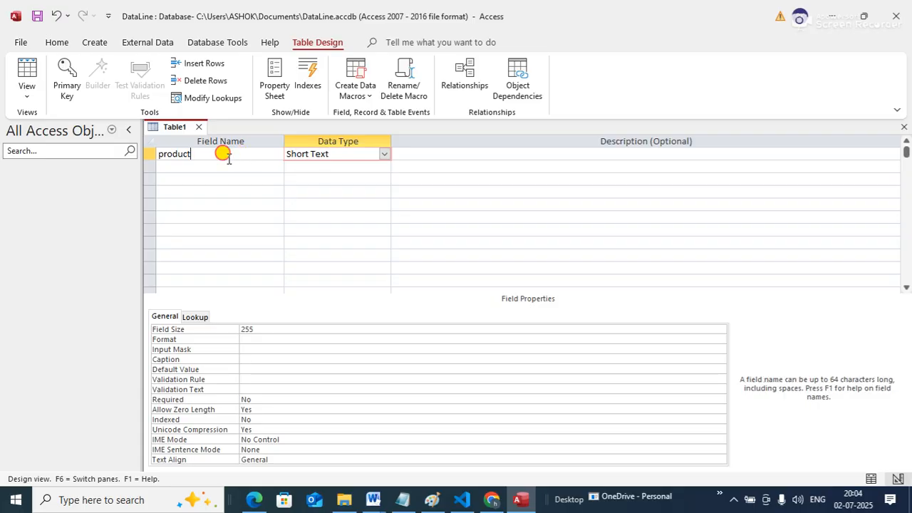
double_click(226, 155)
type("Product")
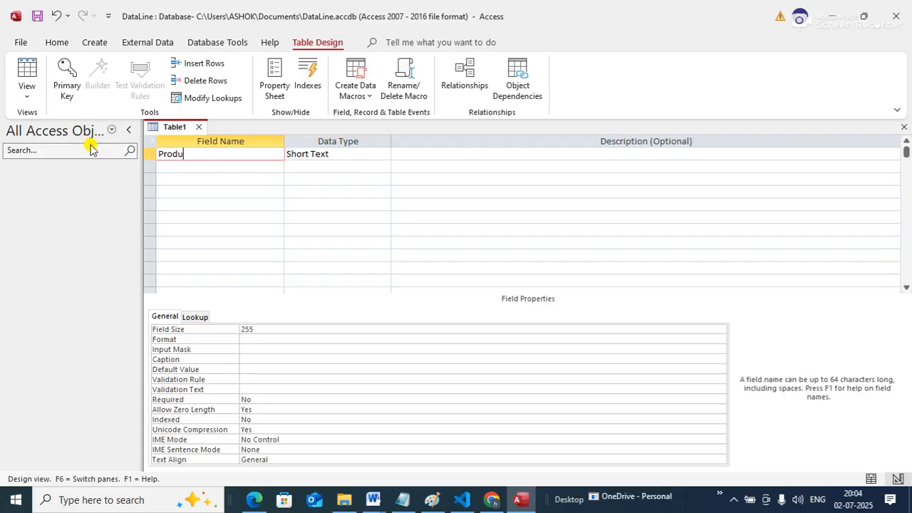
key("Tab")
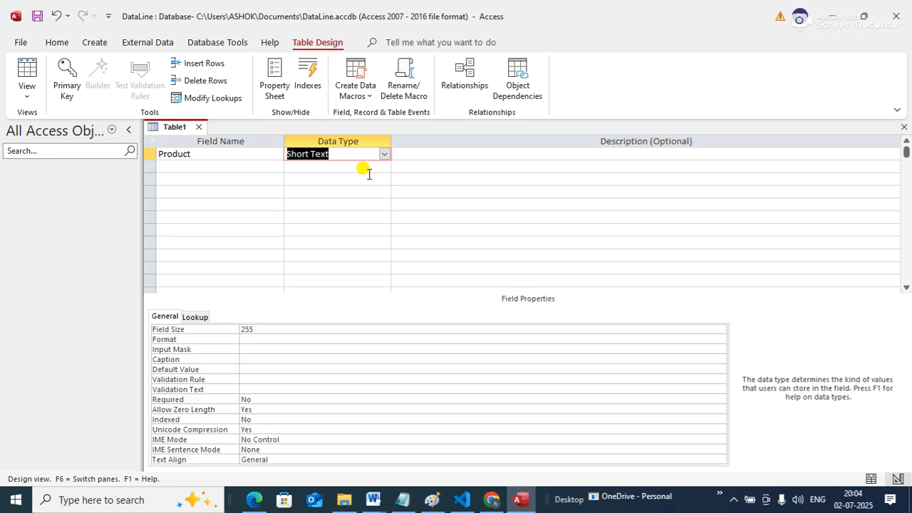
left_click(384, 154)
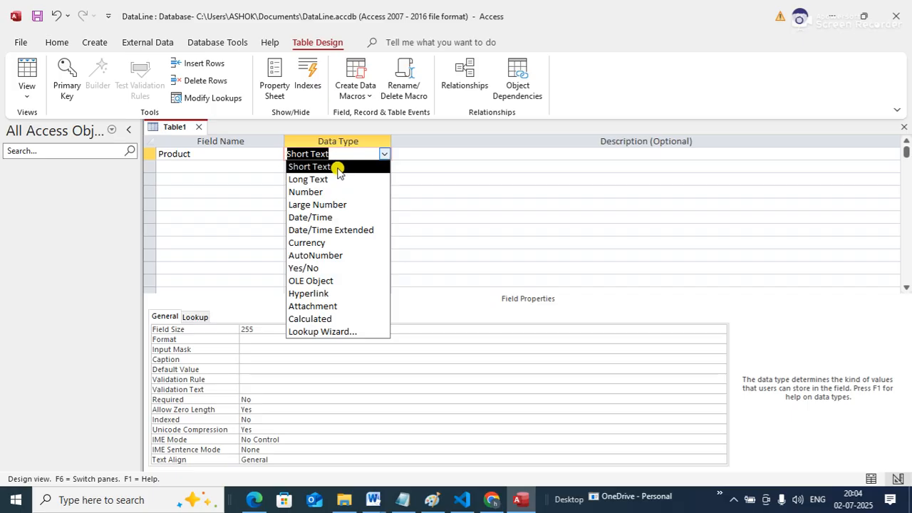
left_click(338, 167)
Add a second field named PQ below Product
left_click(229, 168)
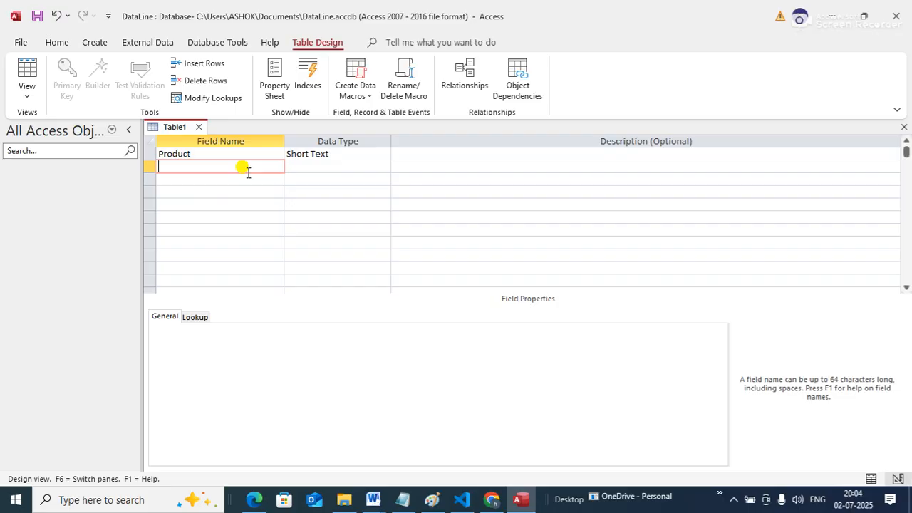
type("Pr")
key("BackSpace")
key("BackSpace")
key("Caps_Lock")
type("PQ")
key("Tab")
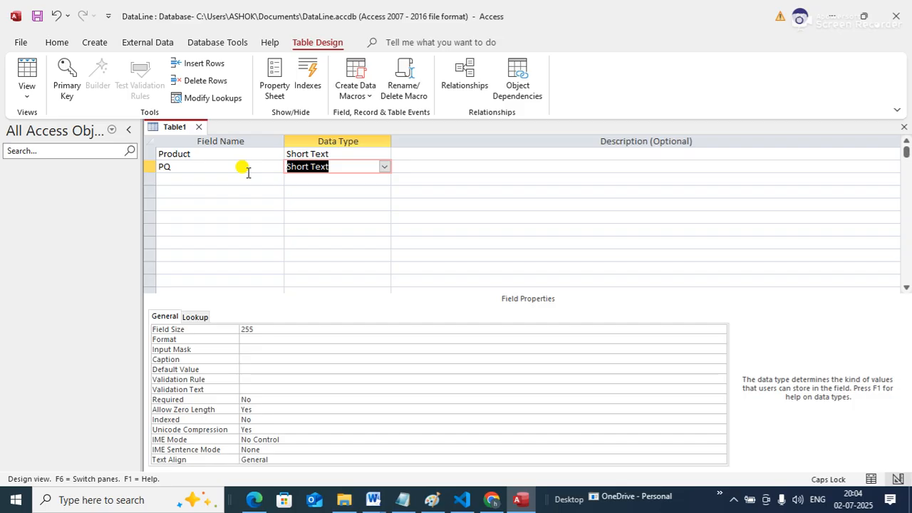
Set the data type of the PQ field to Number
type("Number")
key("Tab")
Add a third field named PR below PQ with the Number data type
key("Tab")
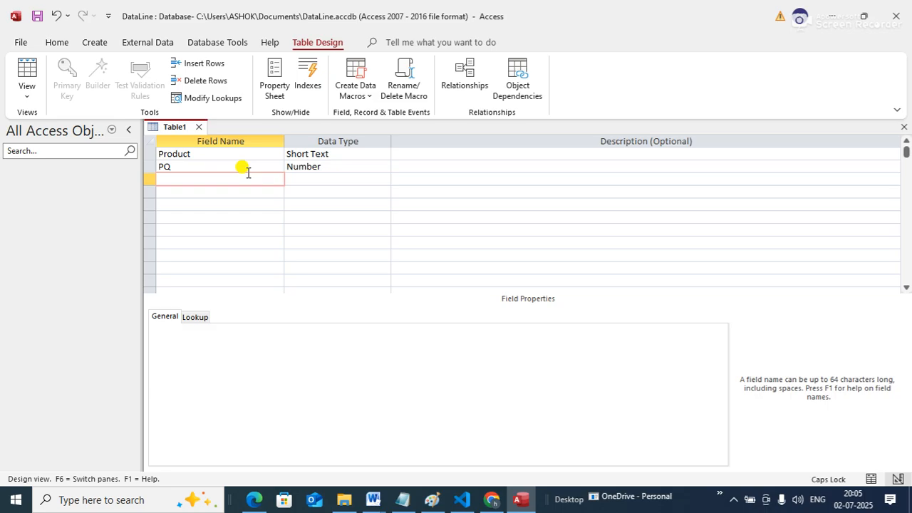
type("PR")
key("Tab")
type("N")
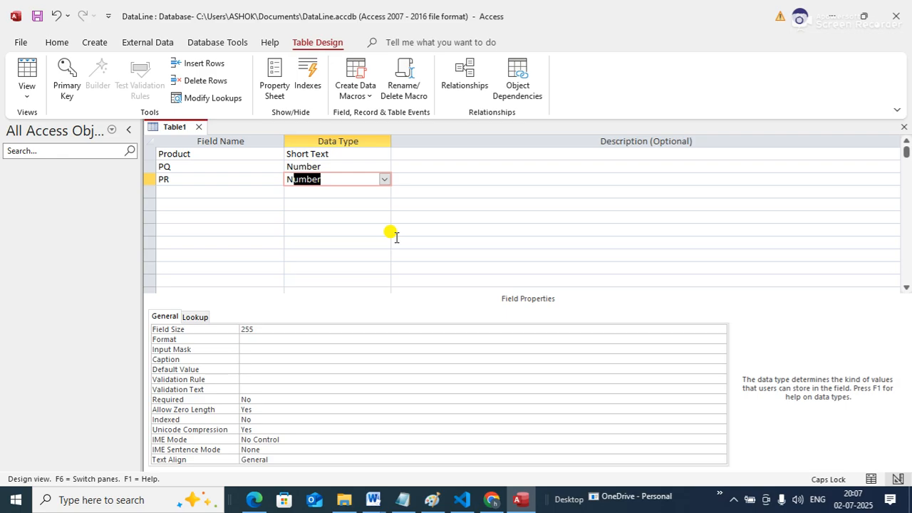
key("alt+Tab")
key("alt+Tab")
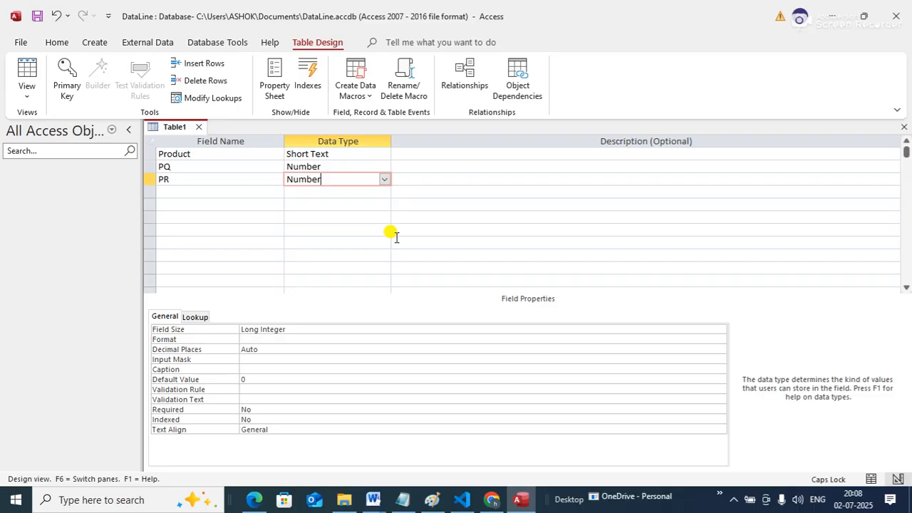
left_click(352, 152)
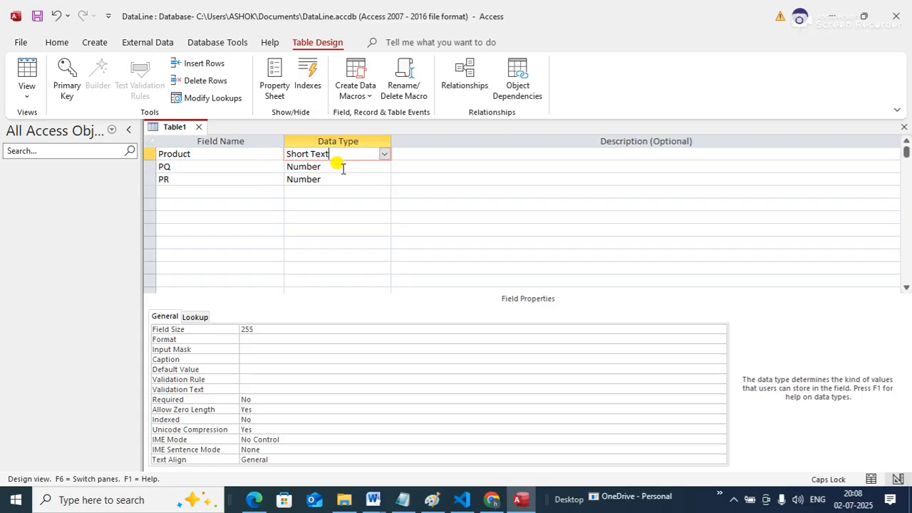
left_click(342, 168)
left_click(341, 179)
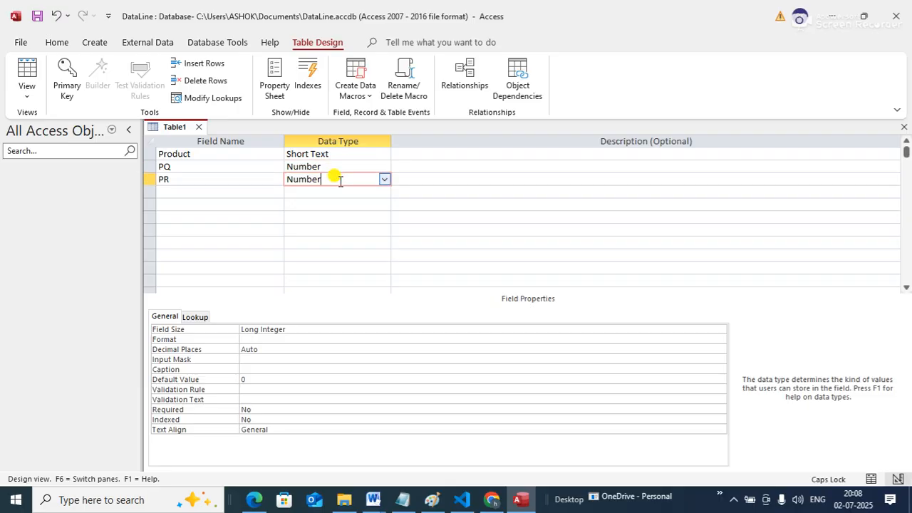
Add a fourth field named AMT below PR and set its data type to Calculated
left_click(188, 191)
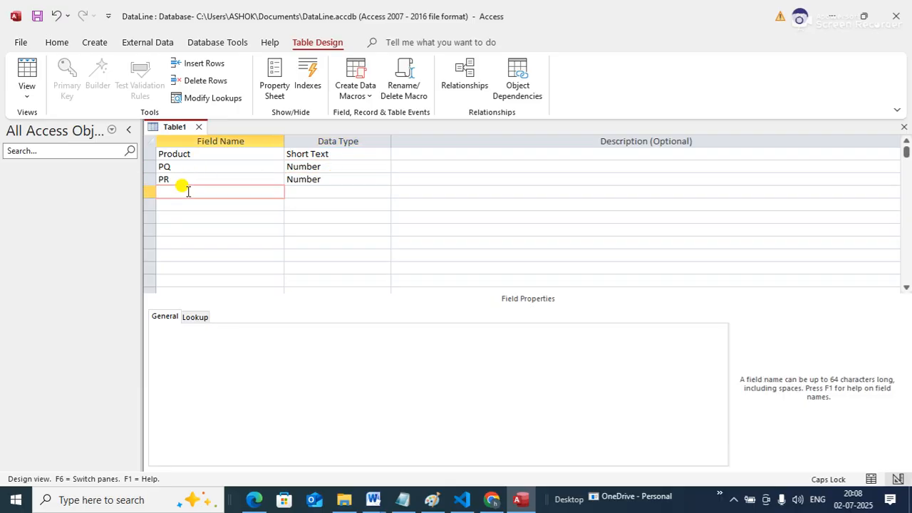
type("AMOUNT")
key("BackSpace")
key("BackSpace")
key("BackSpace")
key("BackSpace")
type("T")
key("Tab")
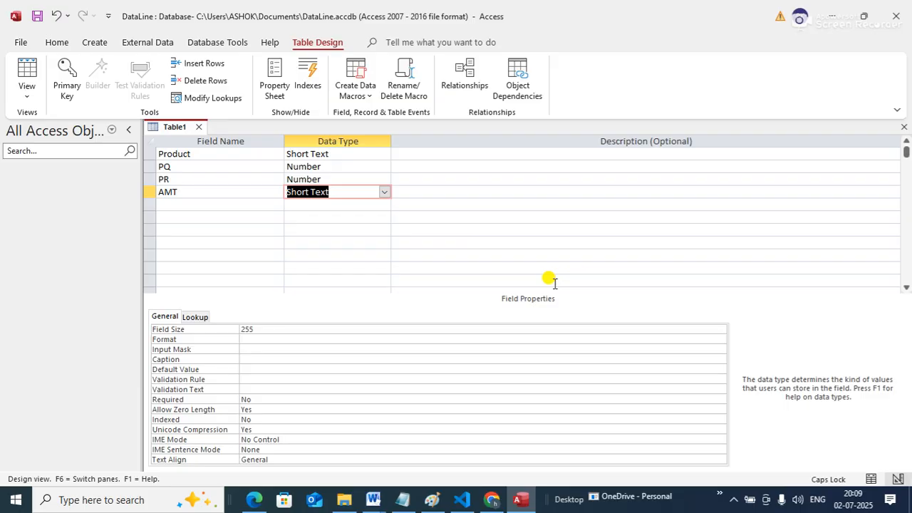
left_click(385, 193)
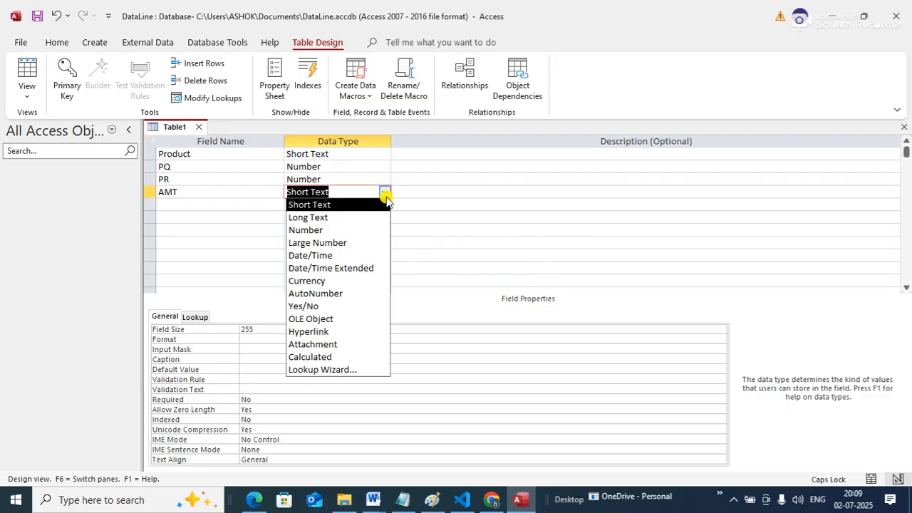
left_click(346, 357)
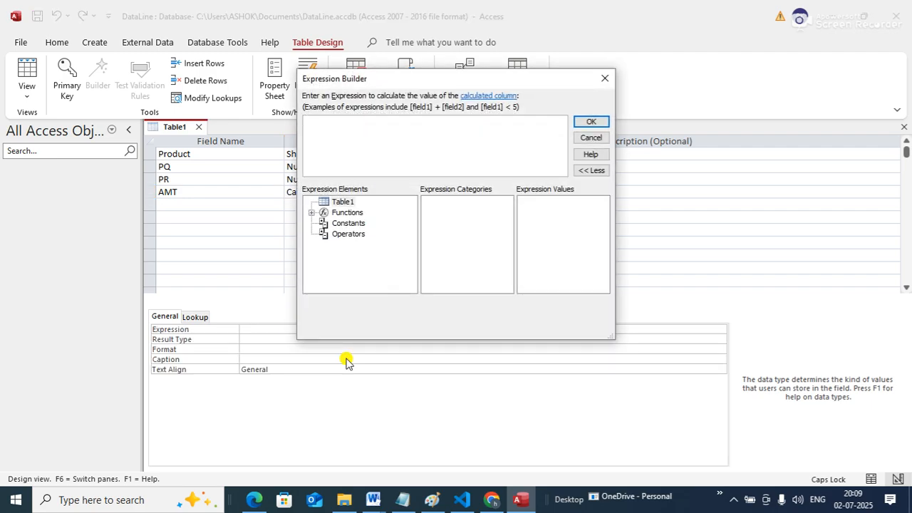
Define the calculated AMT field with the expression =[PQ]*[PR] in the Expression Builder
left_click_drag(390, 87, 532, 138)
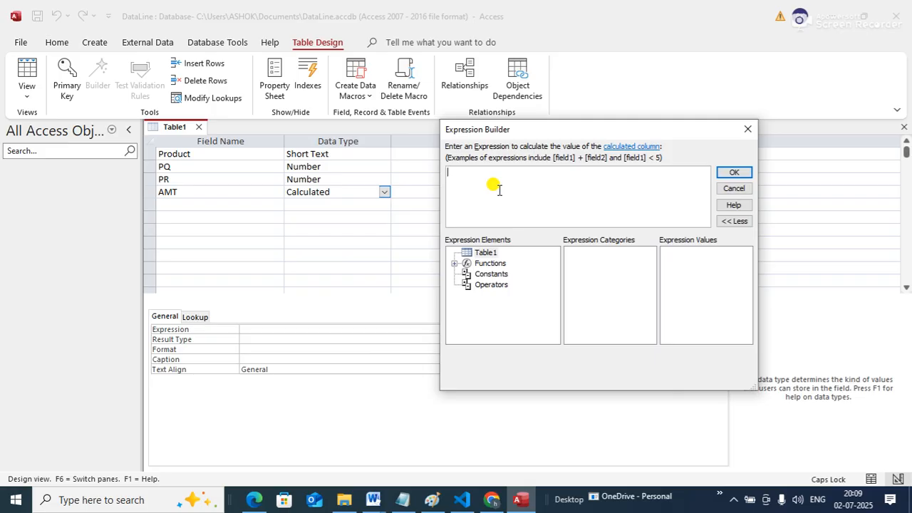
type("[]")
type("PQ")
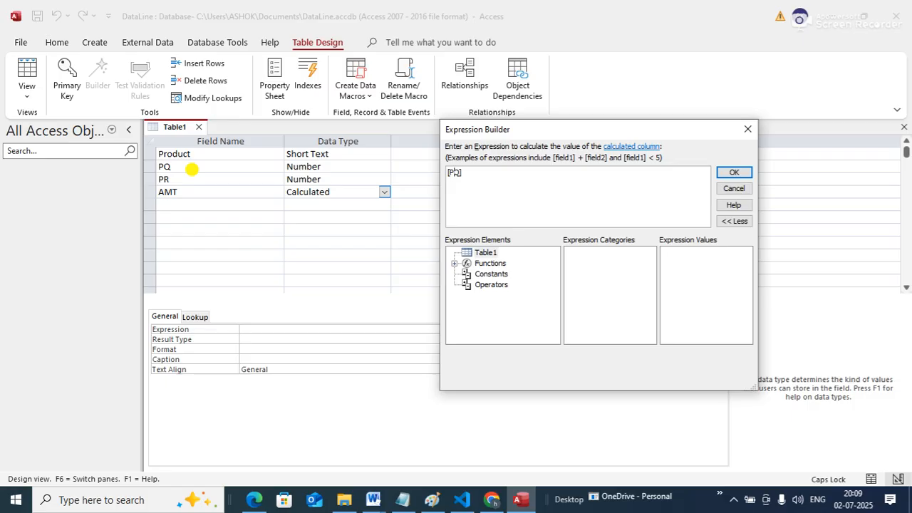
key("Home")
type("=")
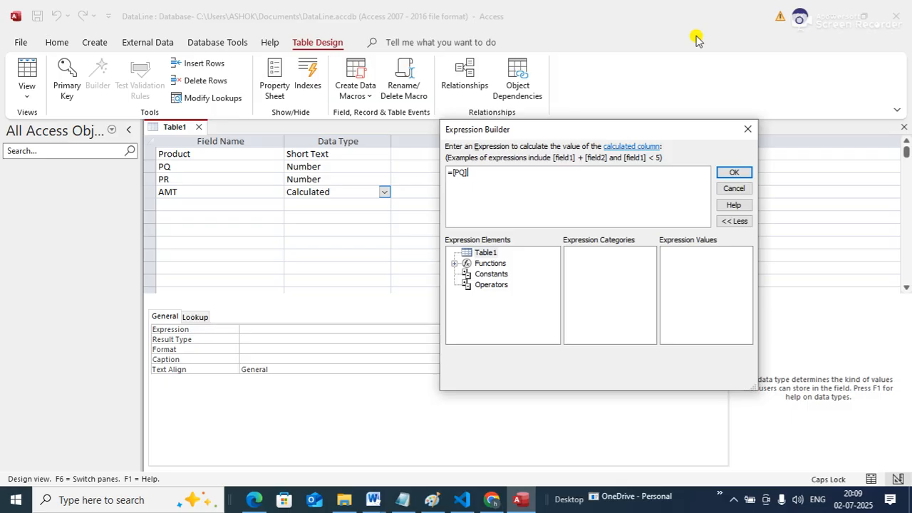
type("*")
type("[PR]")
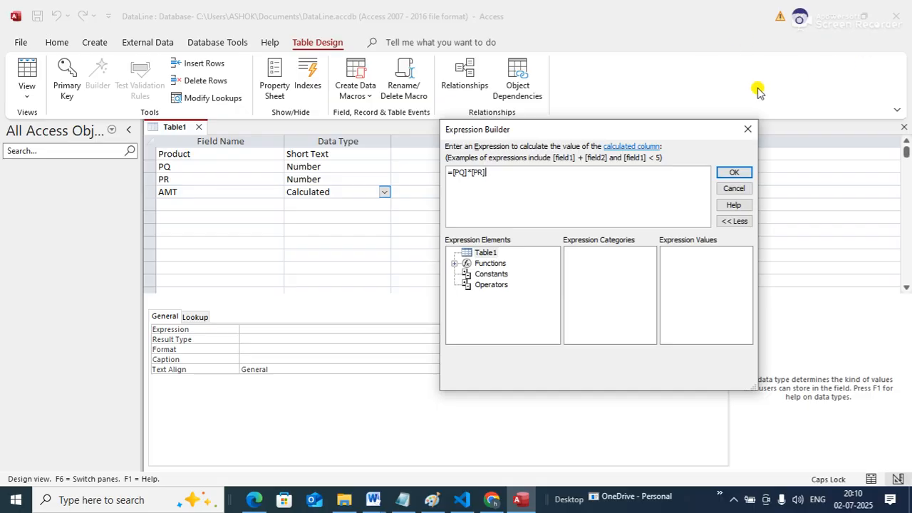
left_click_drag(487, 174, 442, 169)
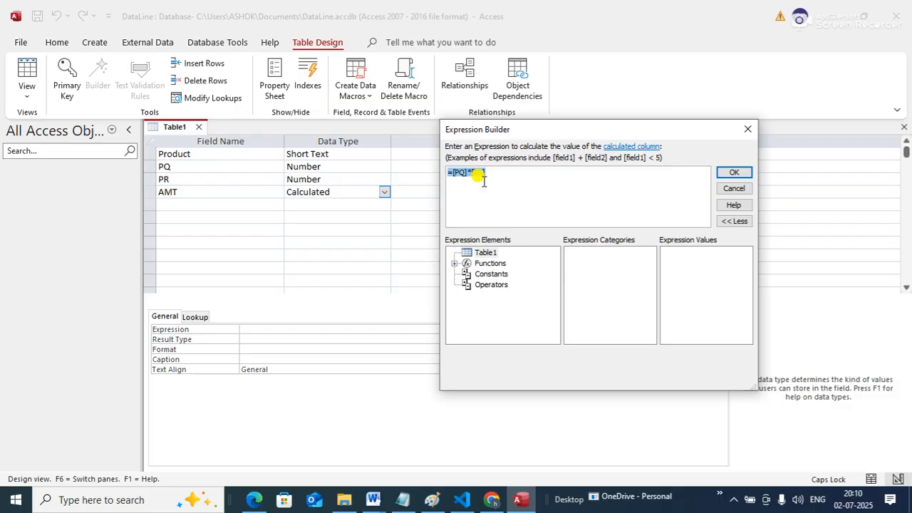
left_click(734, 174)
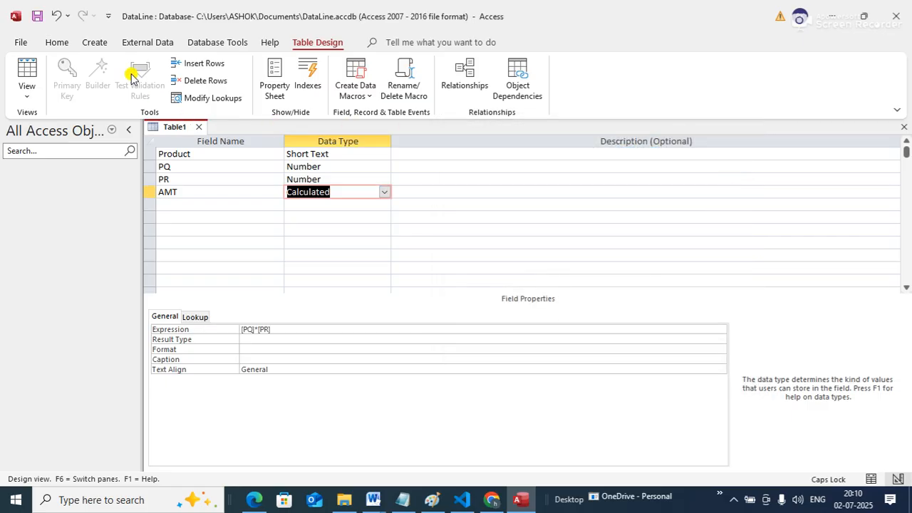
Save the table as STOCK and let Access create a primary key for it
right_click(174, 127)
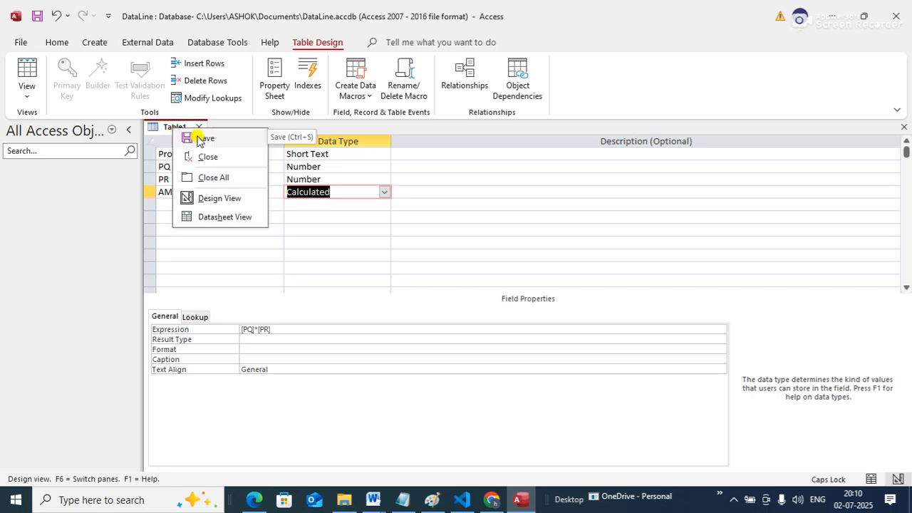
left_click(198, 139)
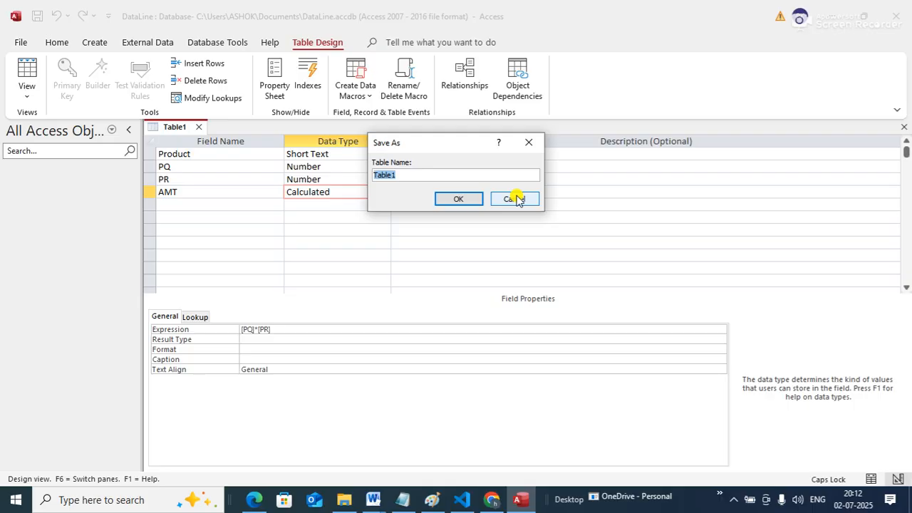
type("STOCK")
left_click(459, 199)
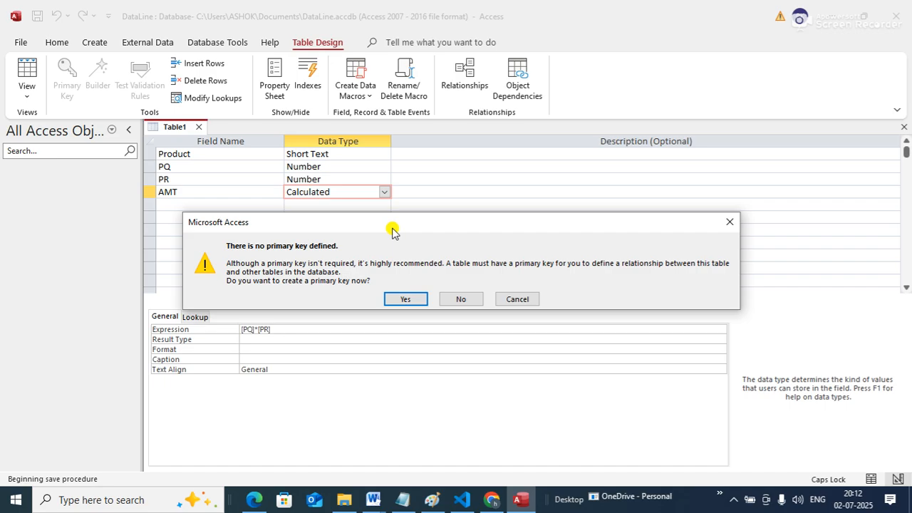
left_click(418, 300)
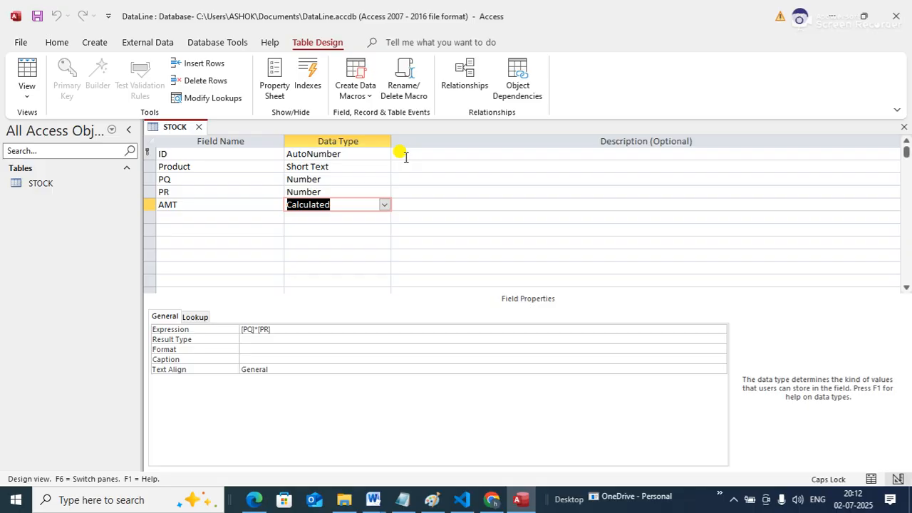
Close the STOCK table's design and reopen the table in Datasheet view
right_click(176, 127)
left_click(203, 151)
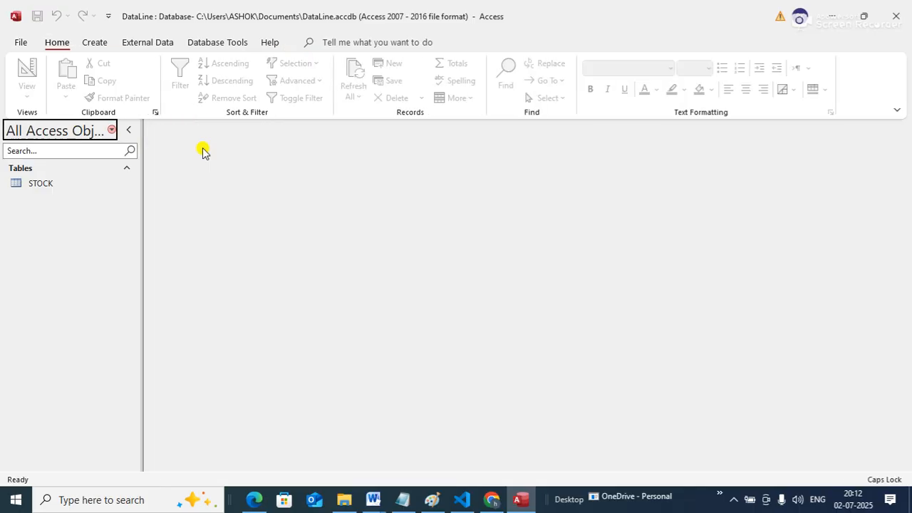
left_click(36, 187)
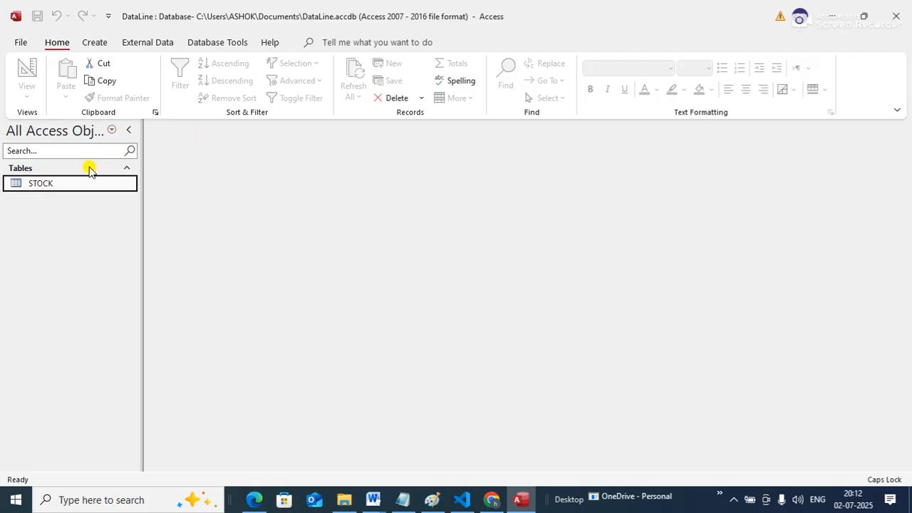
right_click(63, 184)
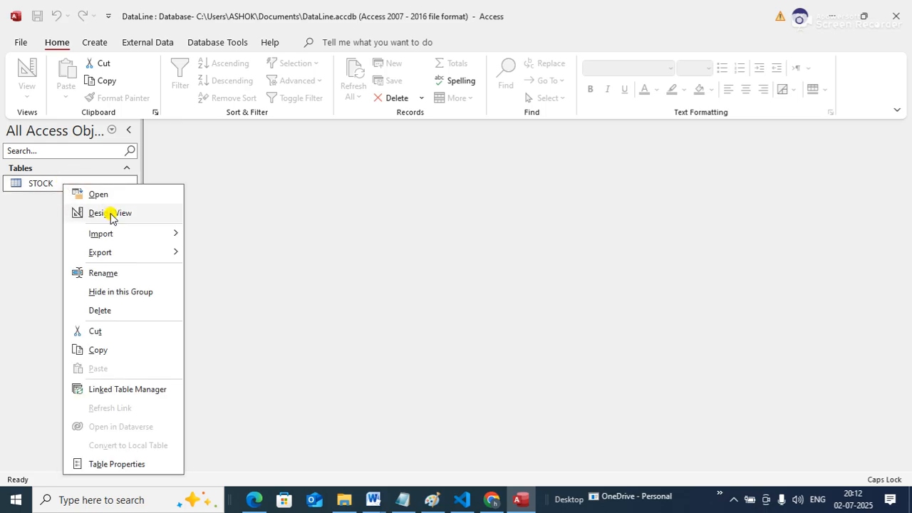
left_click(106, 196)
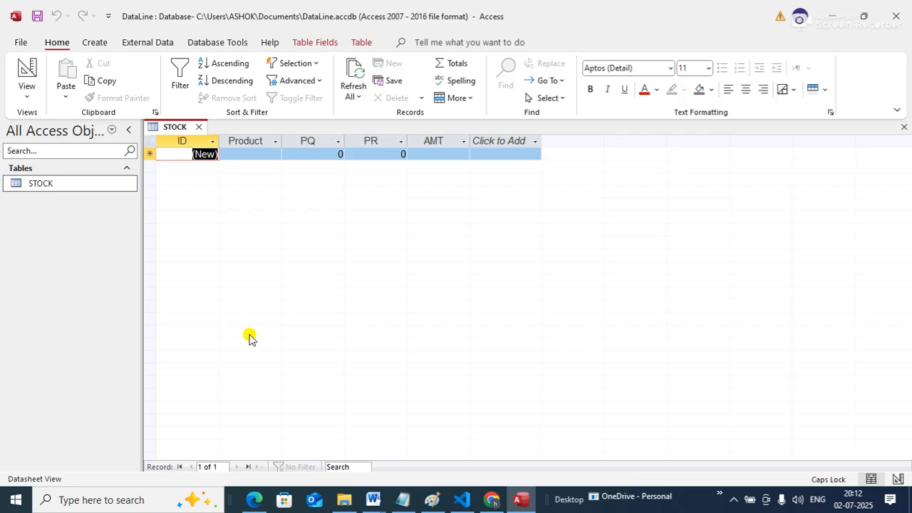
Enter the first STOCK record with product LAPTOP, PQ 10 and PR 60000
key("Tab")
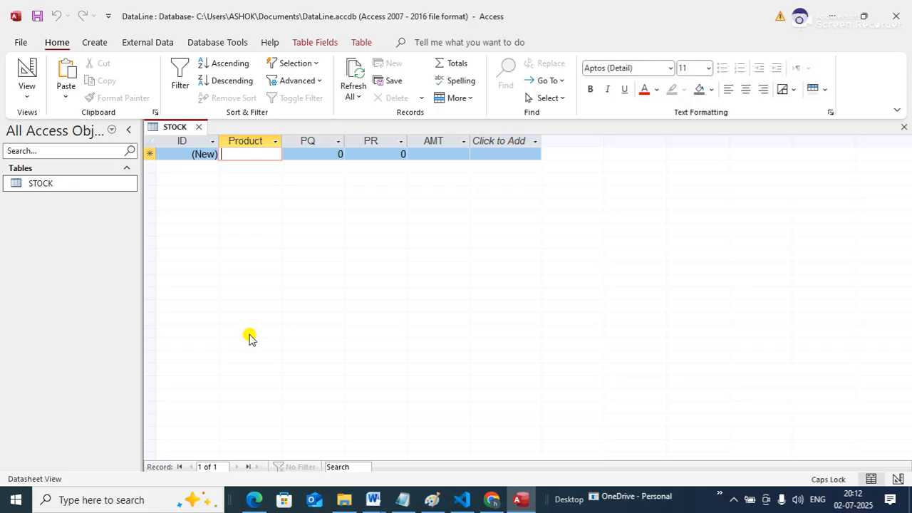
type("LAPTOP")
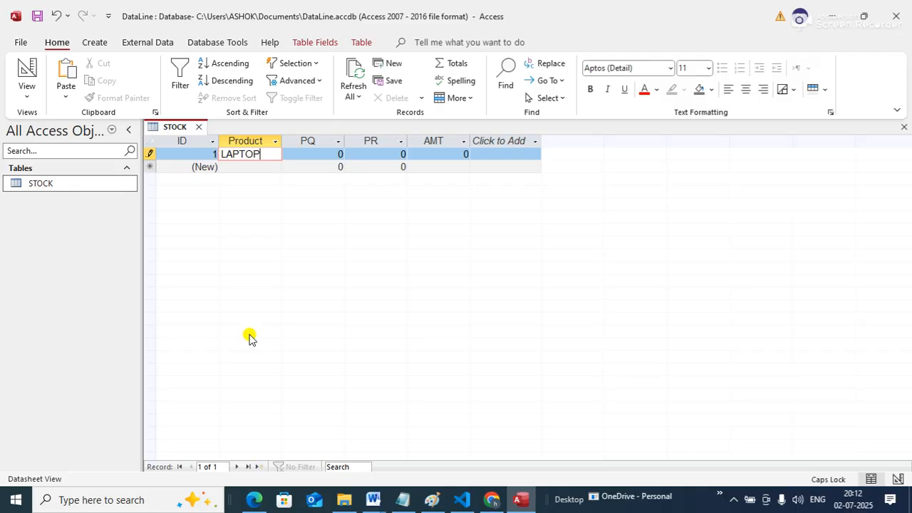
key("Tab")
type("10")
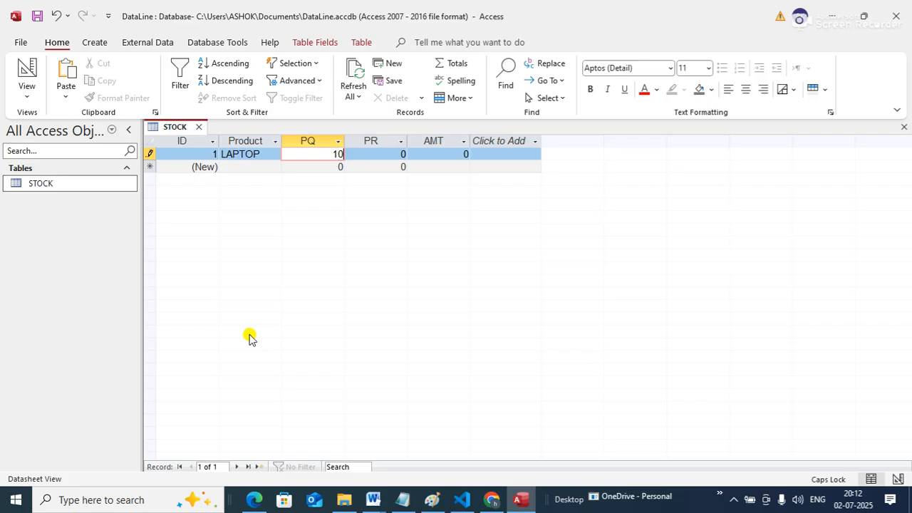
key("Tab")
type("60000")
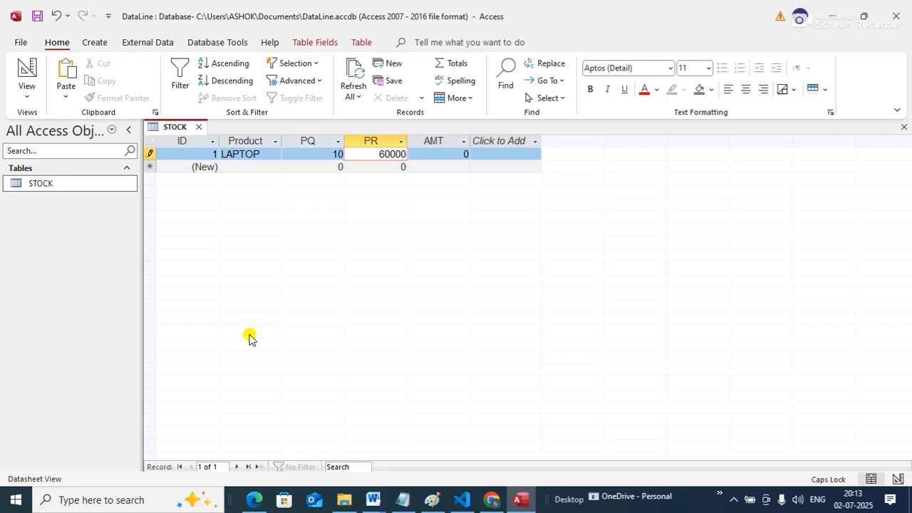
key("Tab")
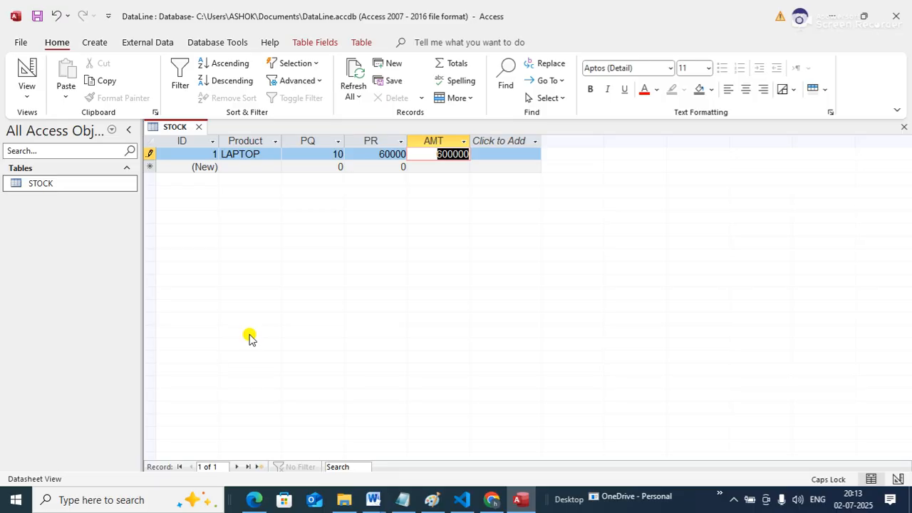
key("Tab")
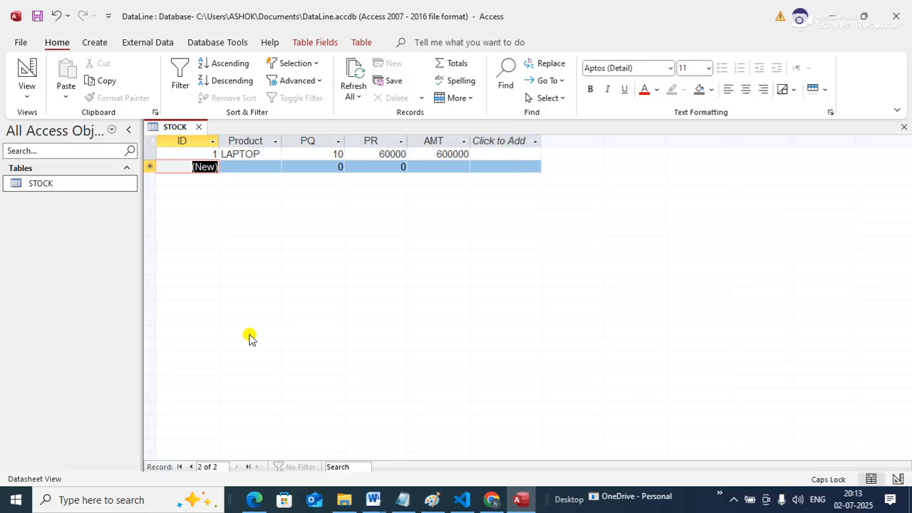
Enter the second STOCK record with product PRINTER, PQ 12 and PR 5000
key("Tab")
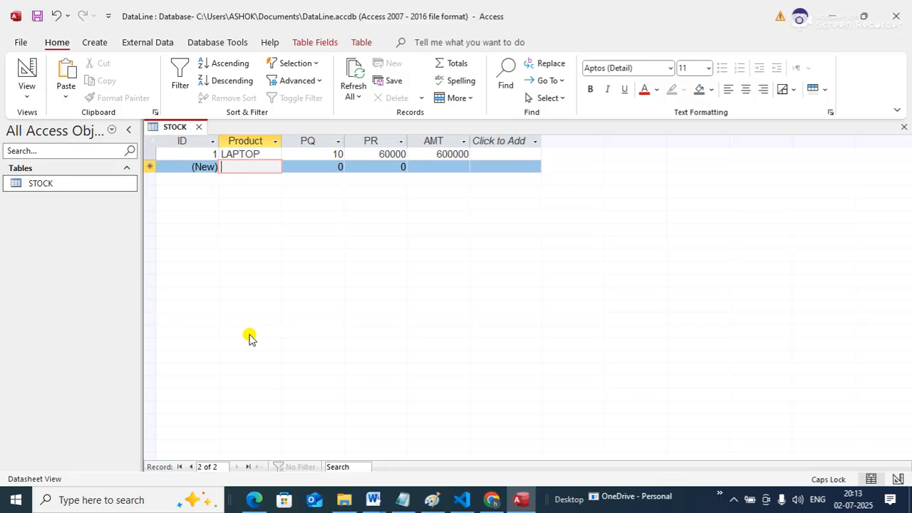
type("PRINTER")
key("Tab")
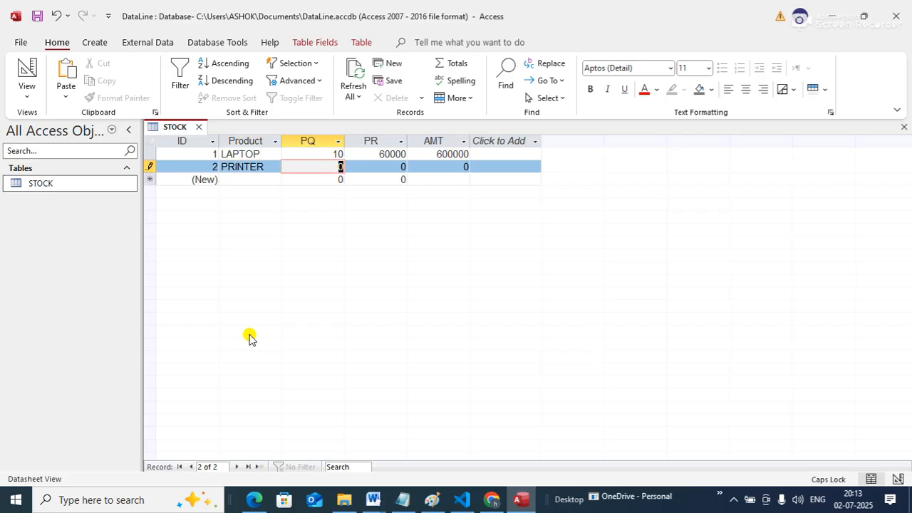
type("12")
key("Tab")
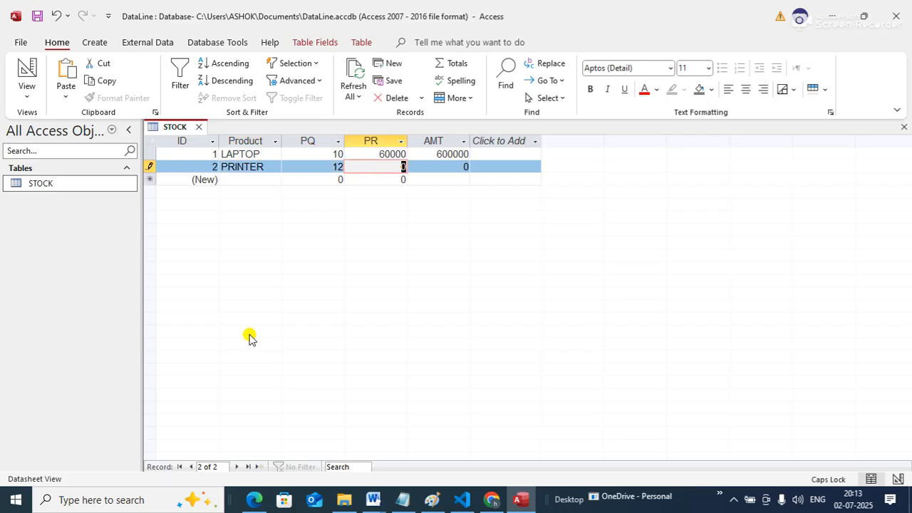
type("5000")
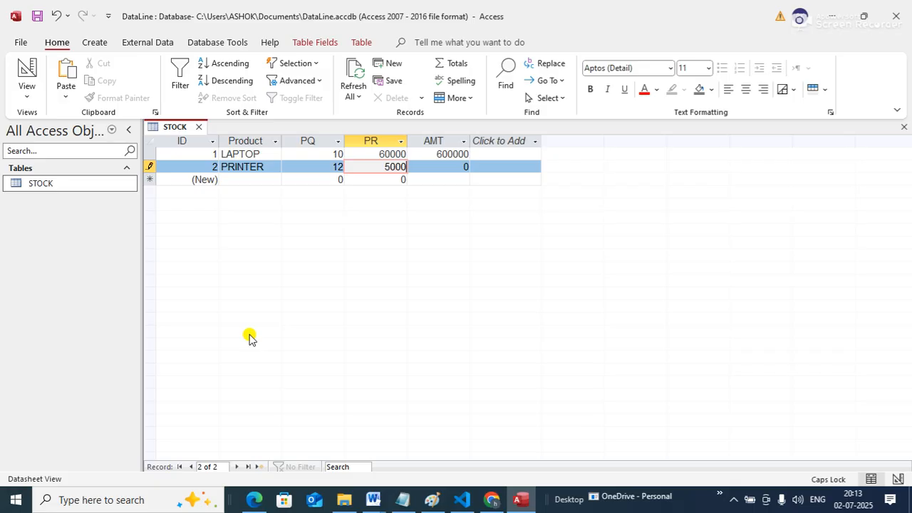
key("Tab")
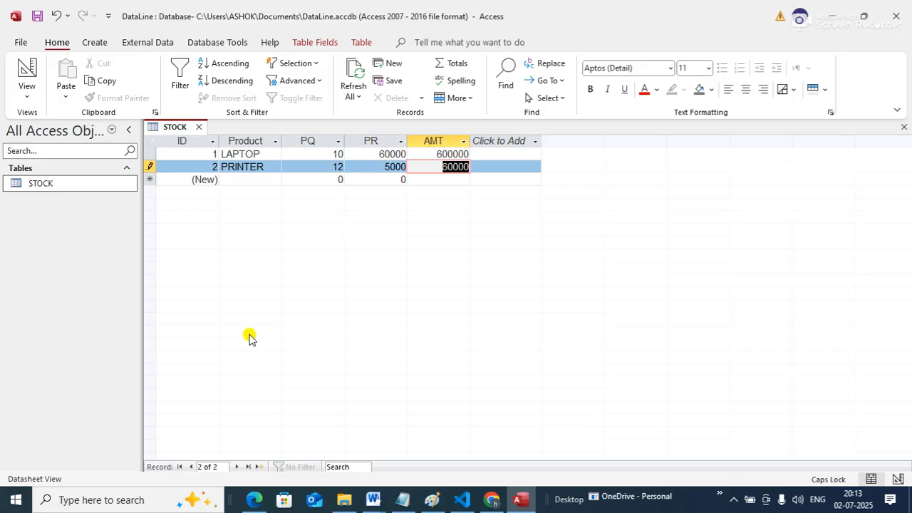
key("Tab")
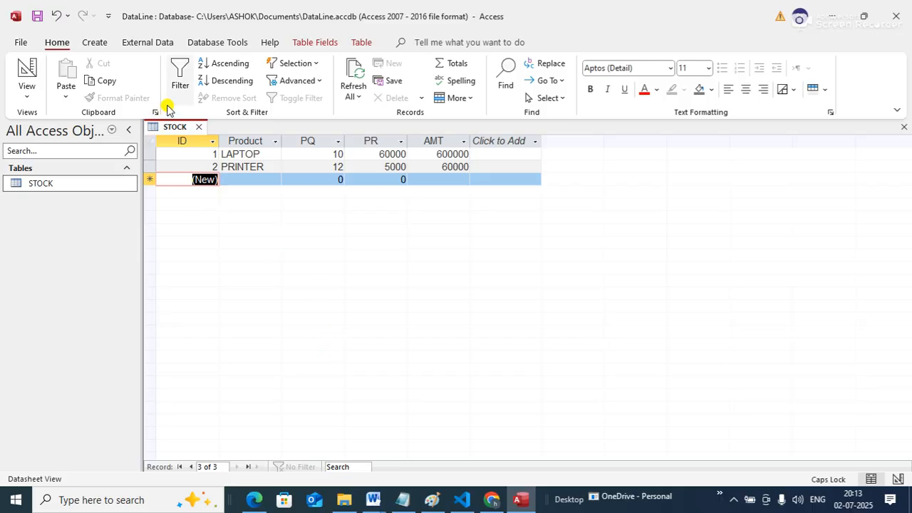
Switch the STOCK table to Design View and examine the expression of the calculated AMT field
right_click(178, 129)
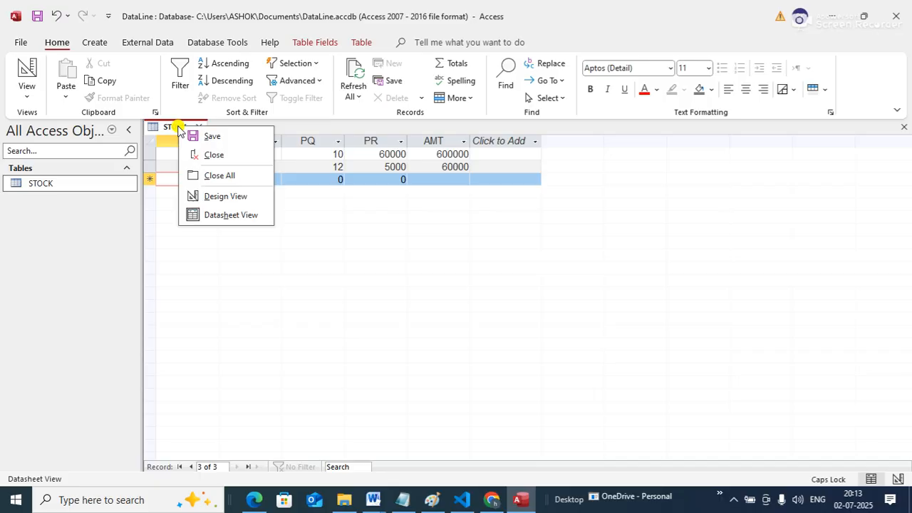
left_click(216, 197)
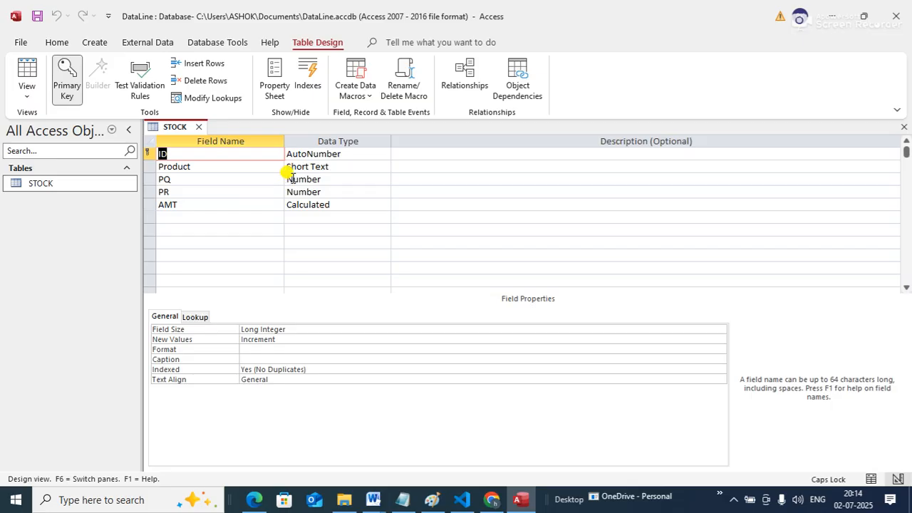
left_click(333, 204)
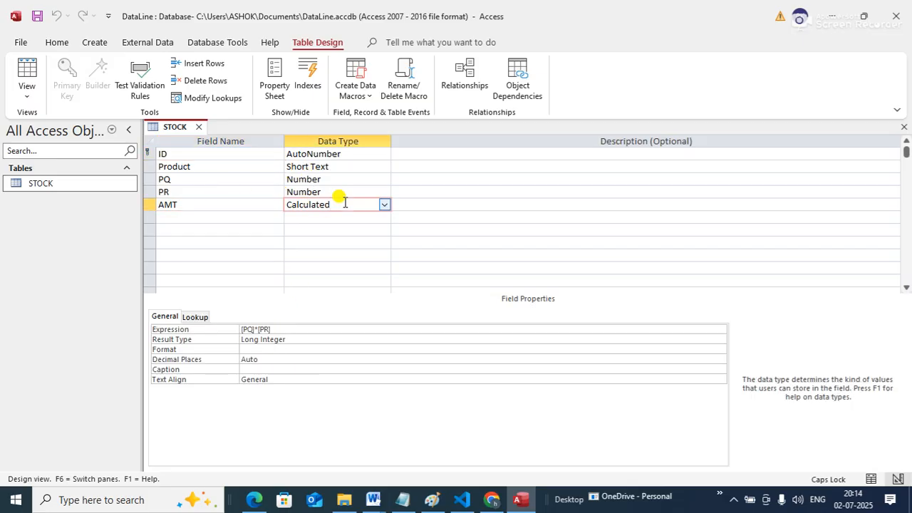
left_click(292, 331)
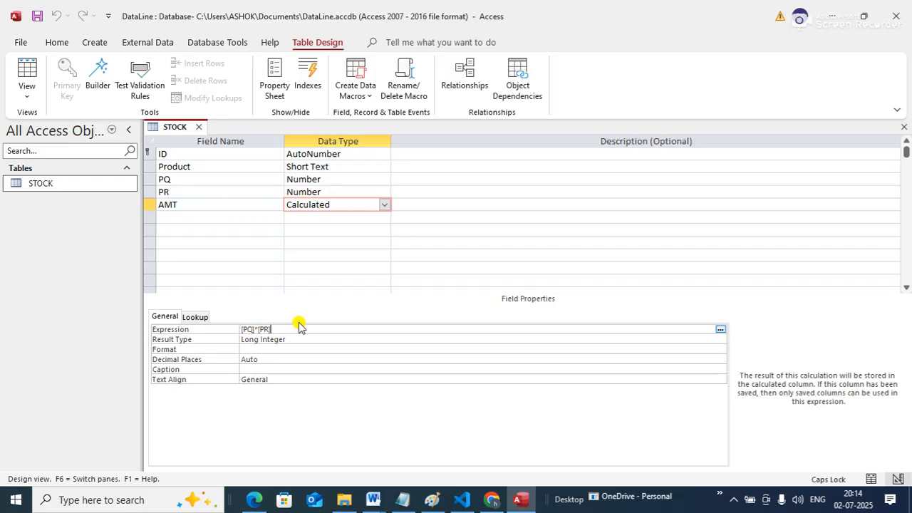
Close the STOCK table's design and open the table again in Datasheet view
right_click(176, 132)
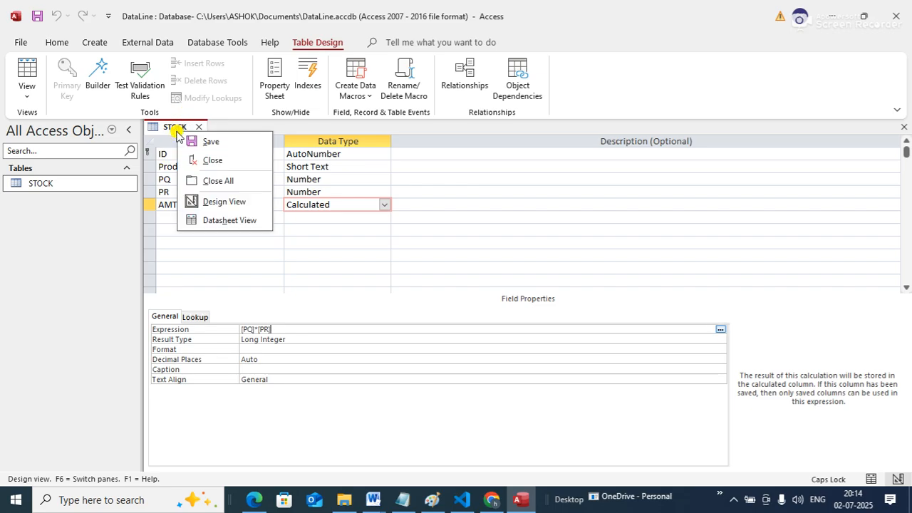
left_click(214, 159)
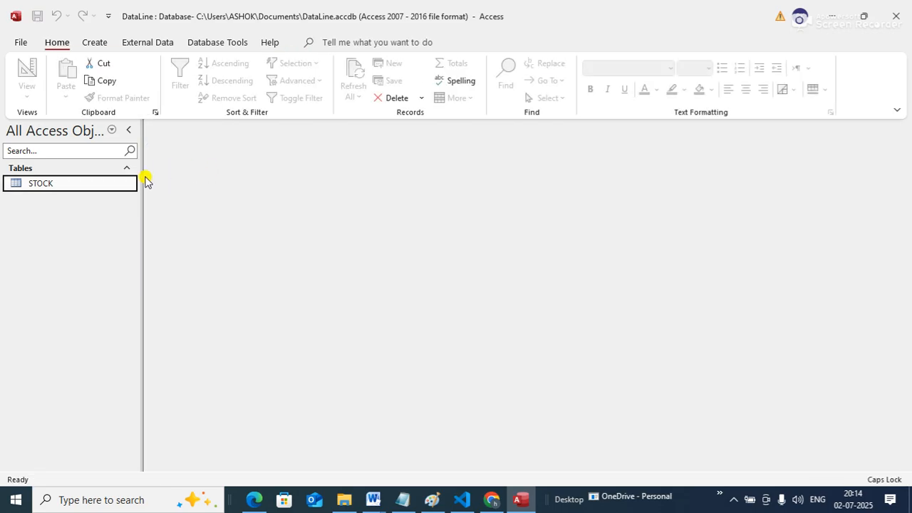
right_click(74, 184)
left_click(111, 193)
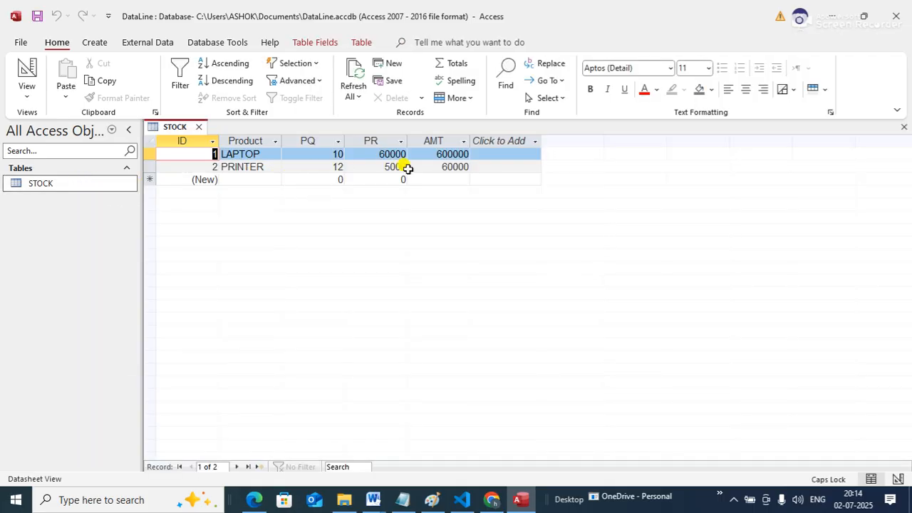
Start a third STOCK record below PRINTER with S24 as the product name
key("Tab")
key("Tab")
key("Tab")
key("Tab")
key("Tab")
key("Tab")
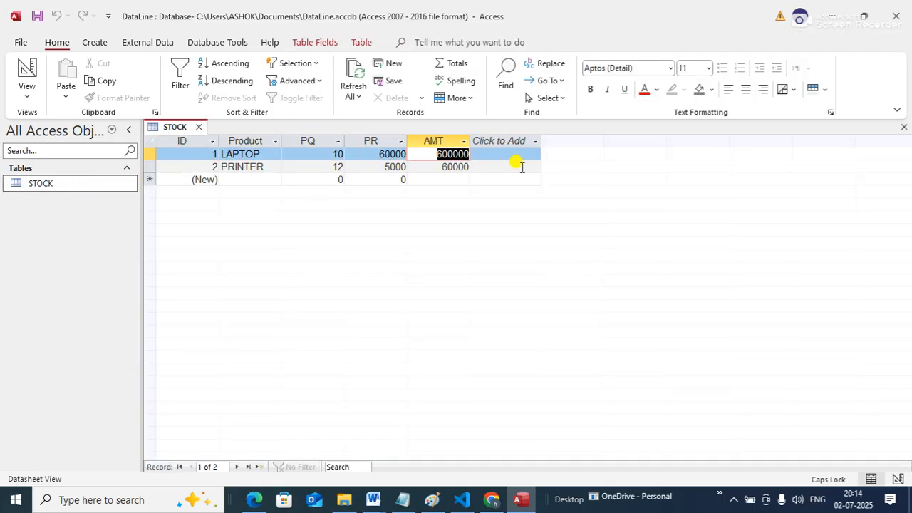
key("Tab")
key("Tab")
key("Tab")
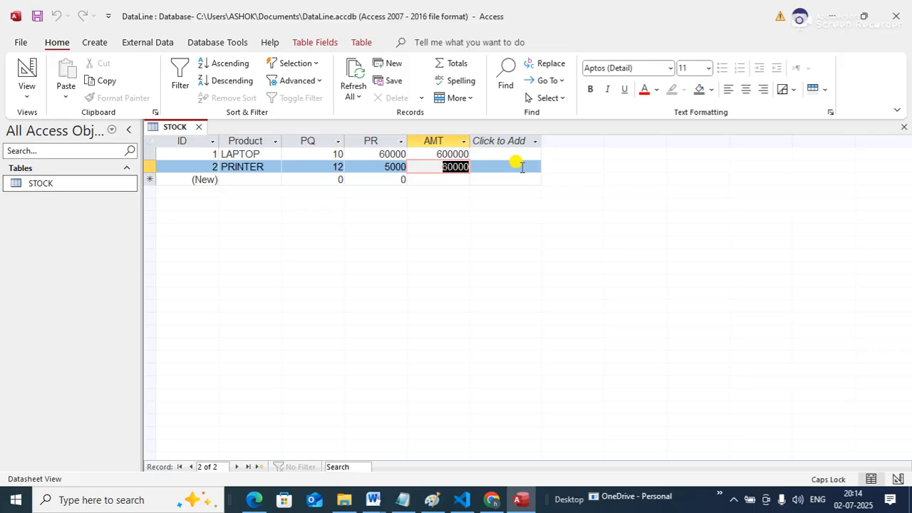
type("MOBILE")
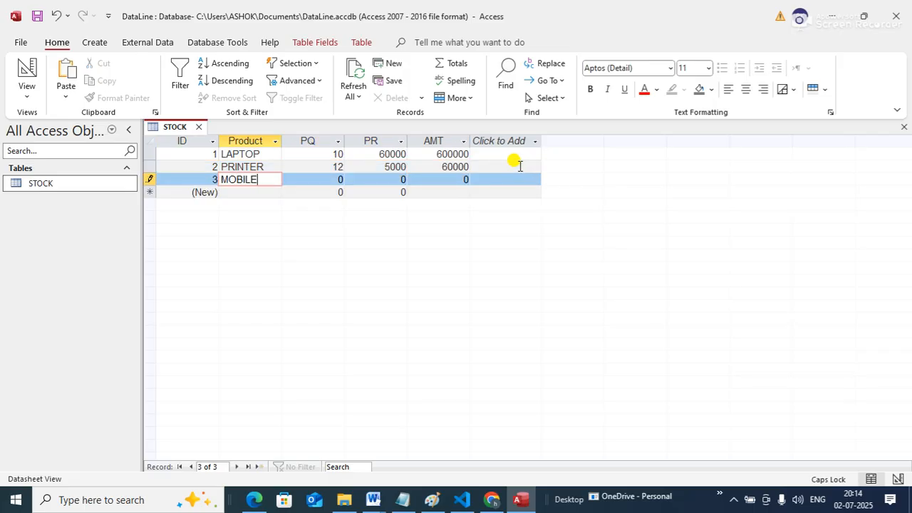
key("BackSpace")
key("BackSpace")
key("BackSpace")
key("BackSpace")
key("BackSpace")
key("BackSpace")
type("S24")
Complete the S24 record with PQ 12 and PR 80000
key("Tab")
type("12")
key("Tab")
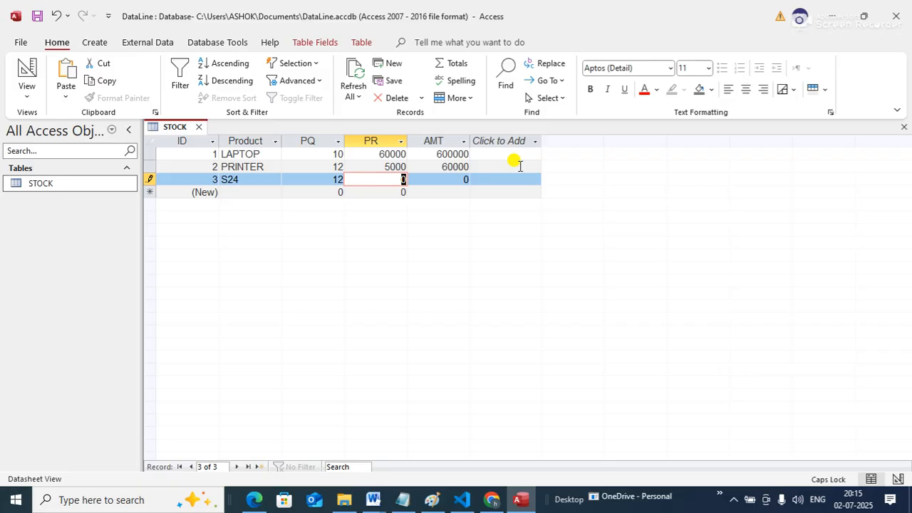
type("80000")
key("Tab")
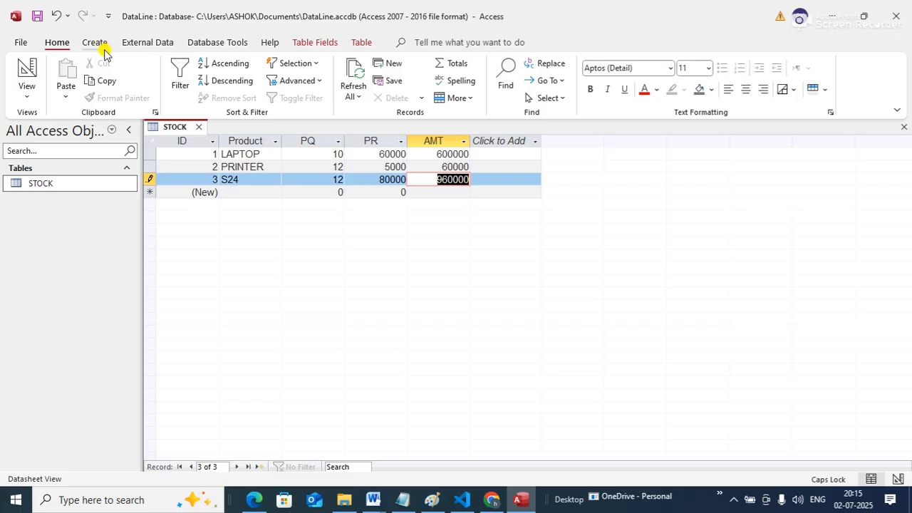
key("ctrl+F6")
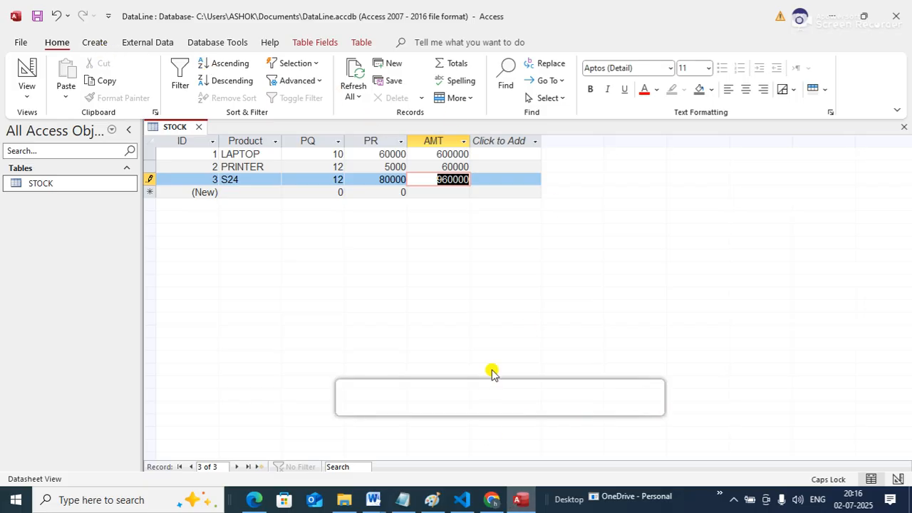